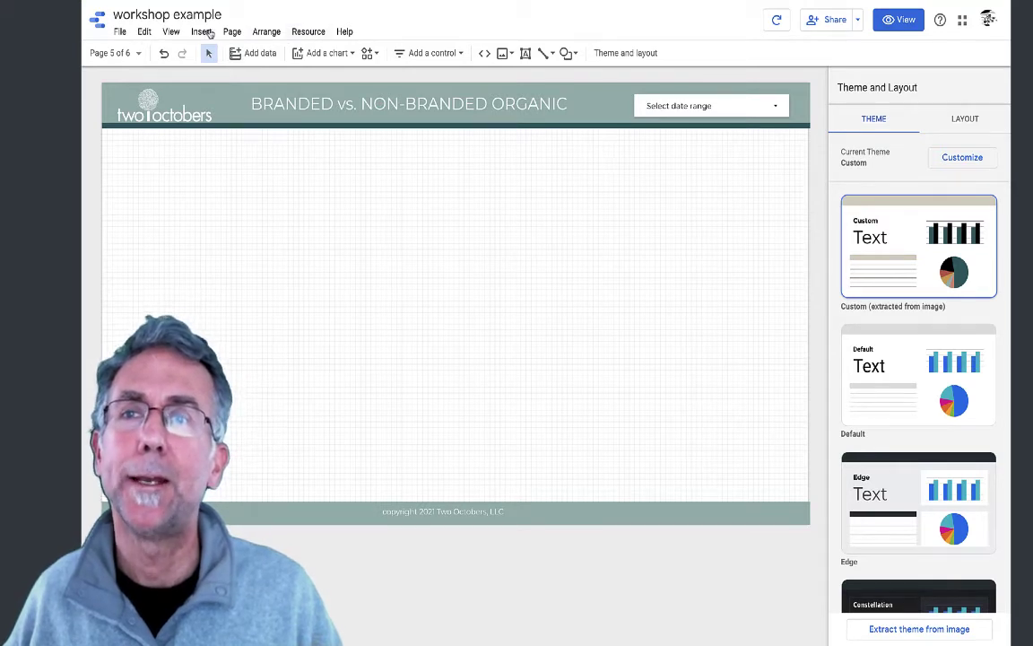
# Insert a table on the page using the to - gsc data source
pyautogui.click(201, 32)
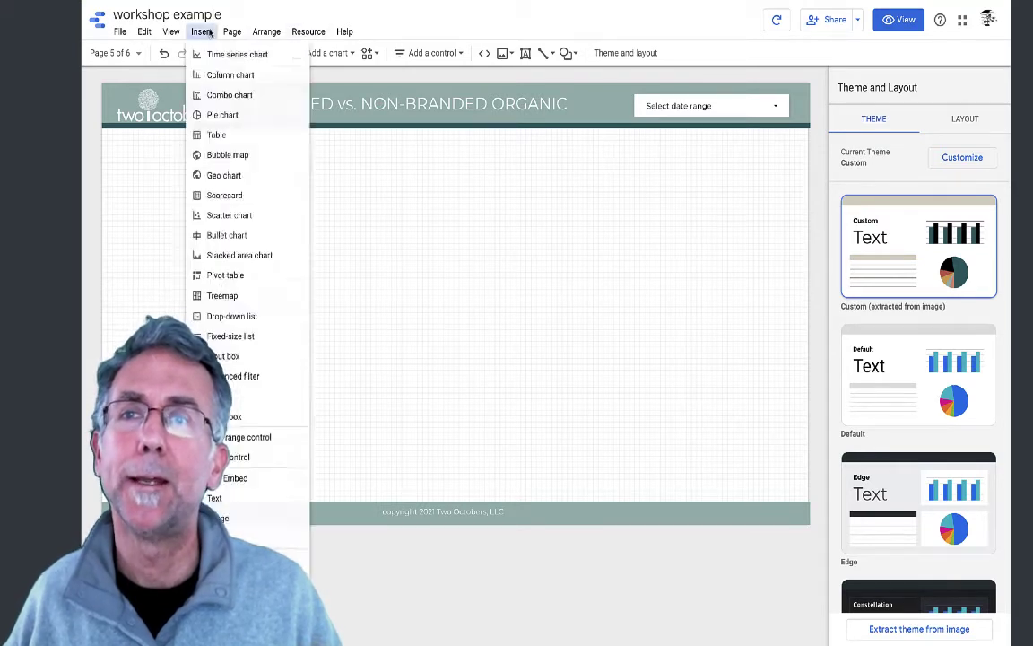
pyautogui.click(215, 137)
pyautogui.click(179, 285)
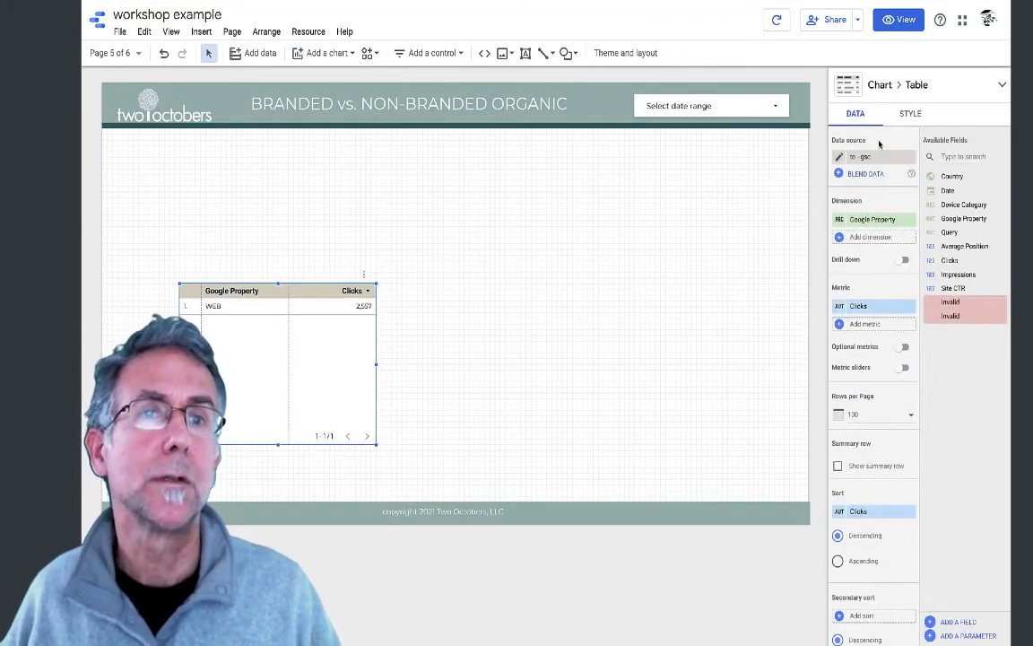
pyautogui.click(868, 156)
pyautogui.click(851, 205)
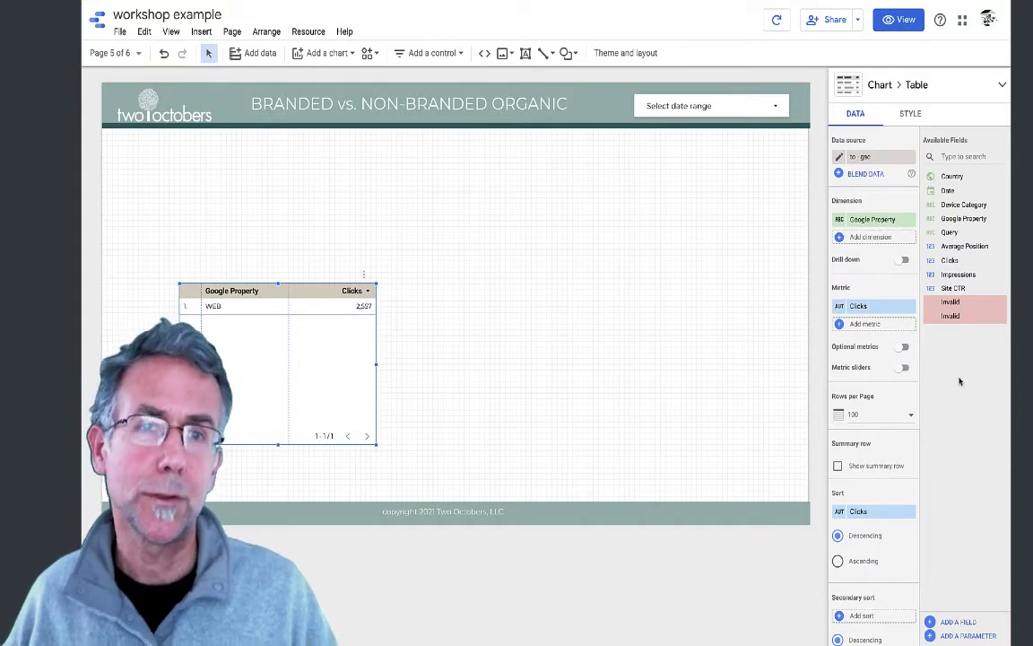
# Set the table dimension to Query and add Impressions, Site CTR and Average Position metrics
pyautogui.moveTo(948, 232); pyautogui.dragTo(892, 225)
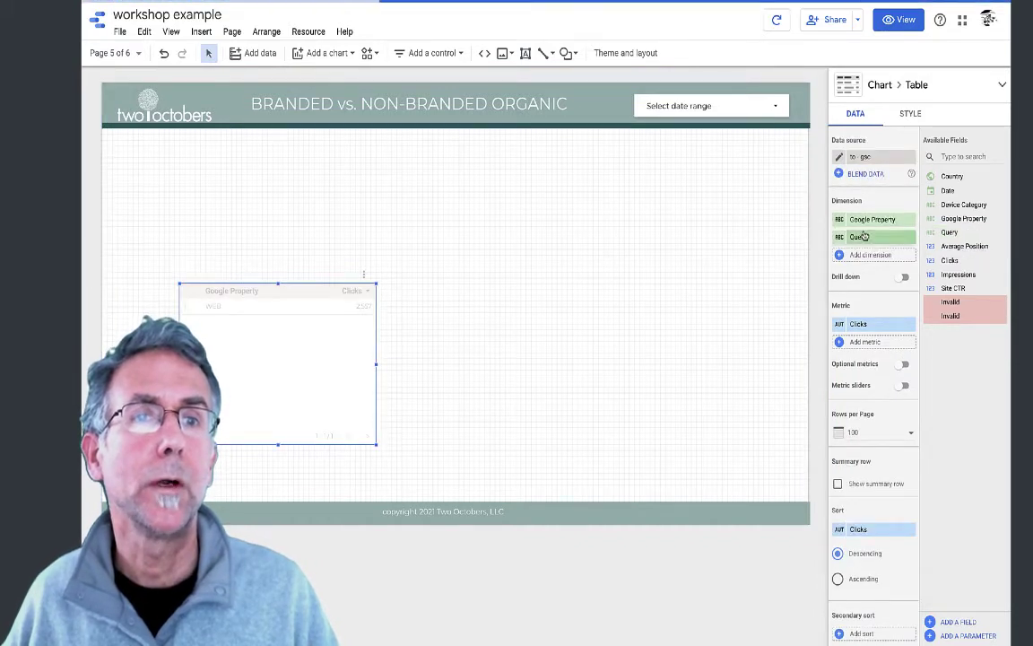
pyautogui.click(910, 218)
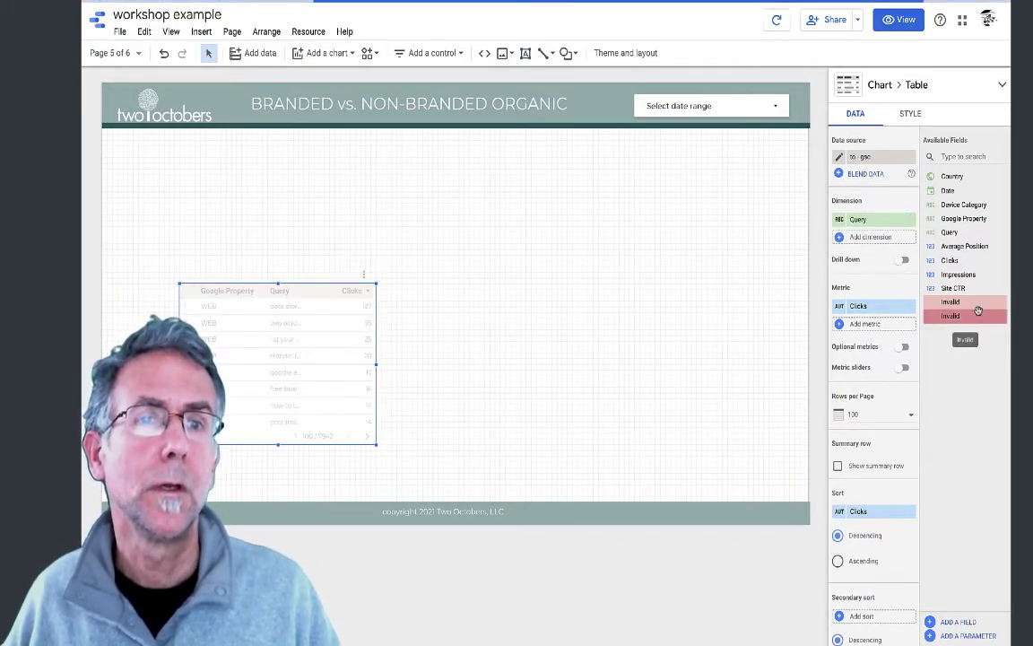
pyautogui.moveTo(982, 275); pyautogui.dragTo(865, 325)
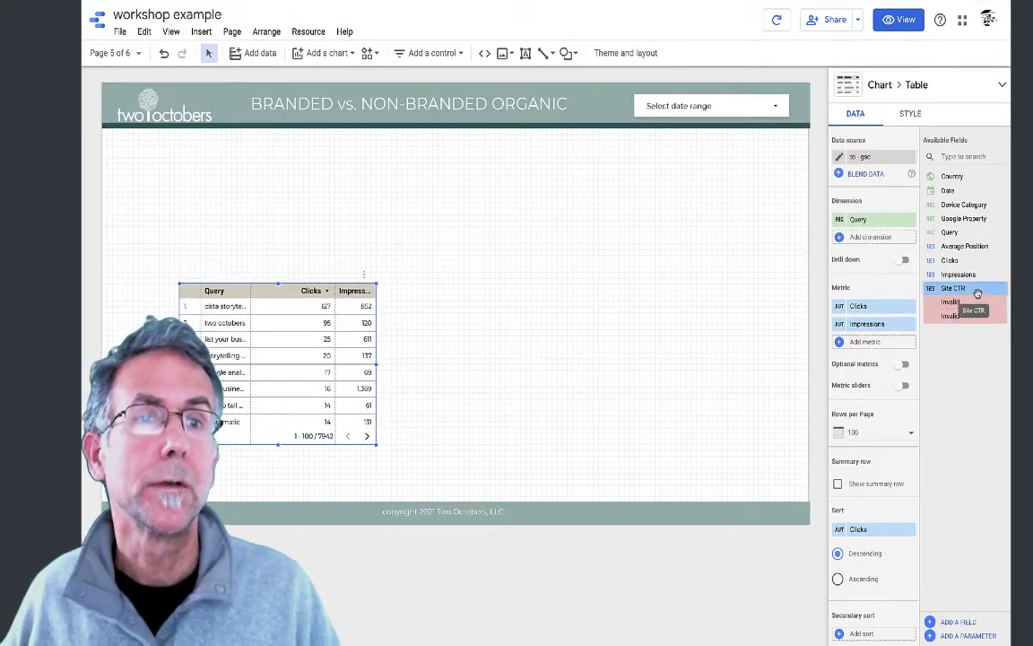
pyautogui.moveTo(975, 291); pyautogui.dragTo(890, 350)
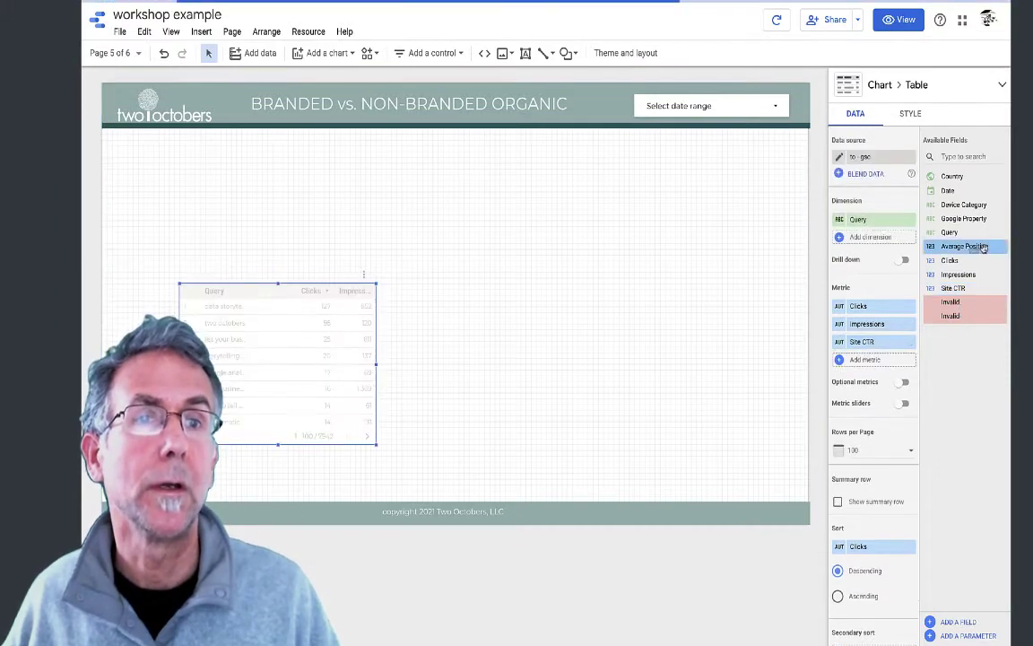
pyautogui.moveTo(964, 246); pyautogui.dragTo(887, 361)
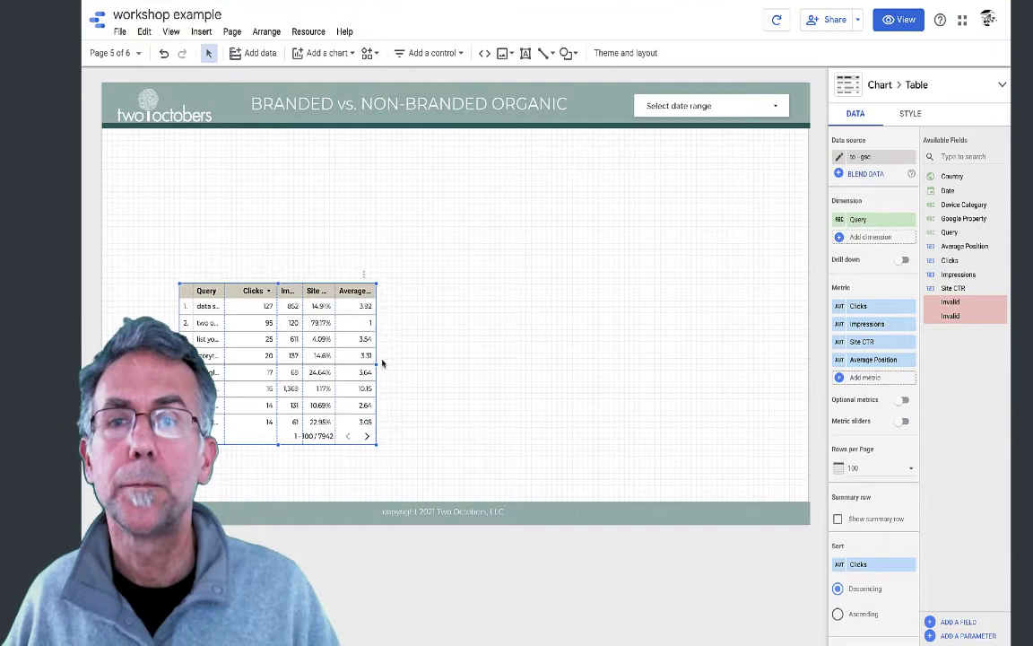
# Widen the table and its Query column so full queries are readable
pyautogui.moveTo(378, 363); pyautogui.dragTo(463, 358)
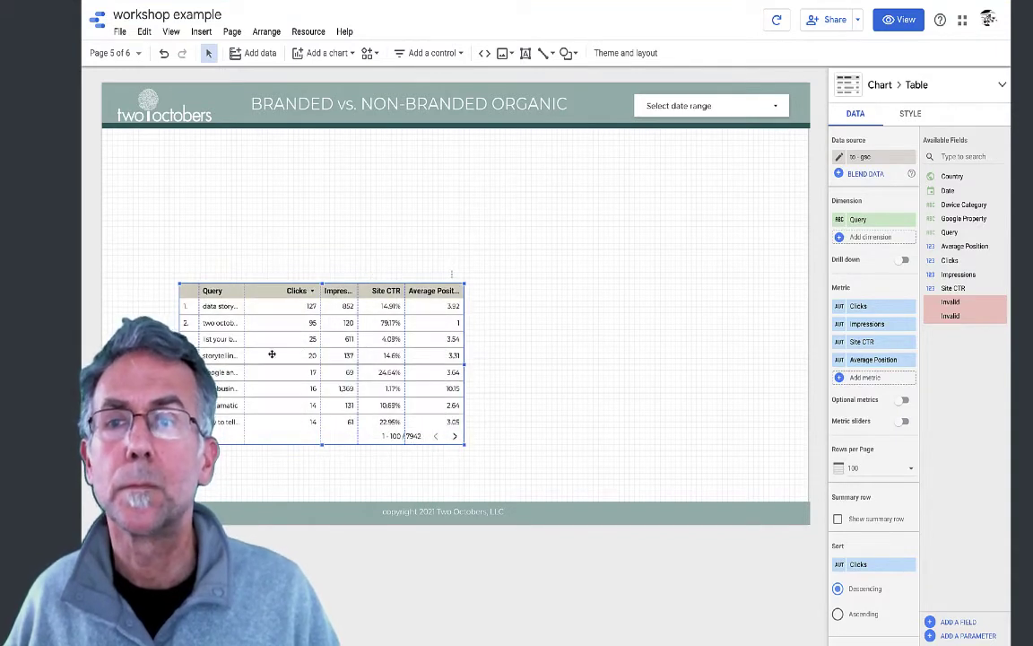
pyautogui.moveTo(243, 349); pyautogui.dragTo(275, 346)
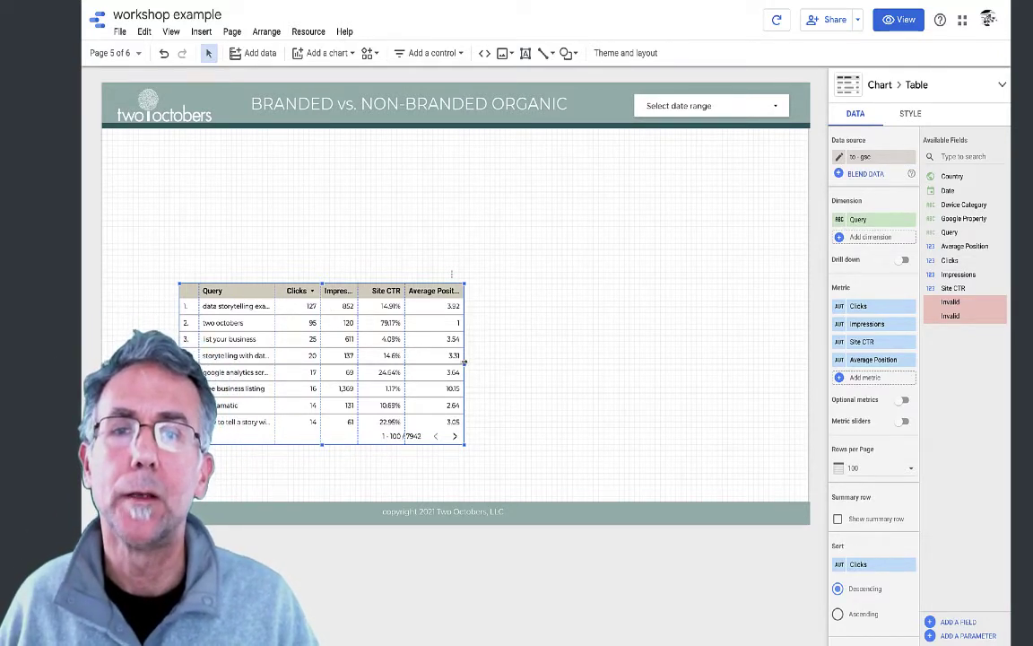
pyautogui.moveTo(465, 366); pyautogui.dragTo(511, 366)
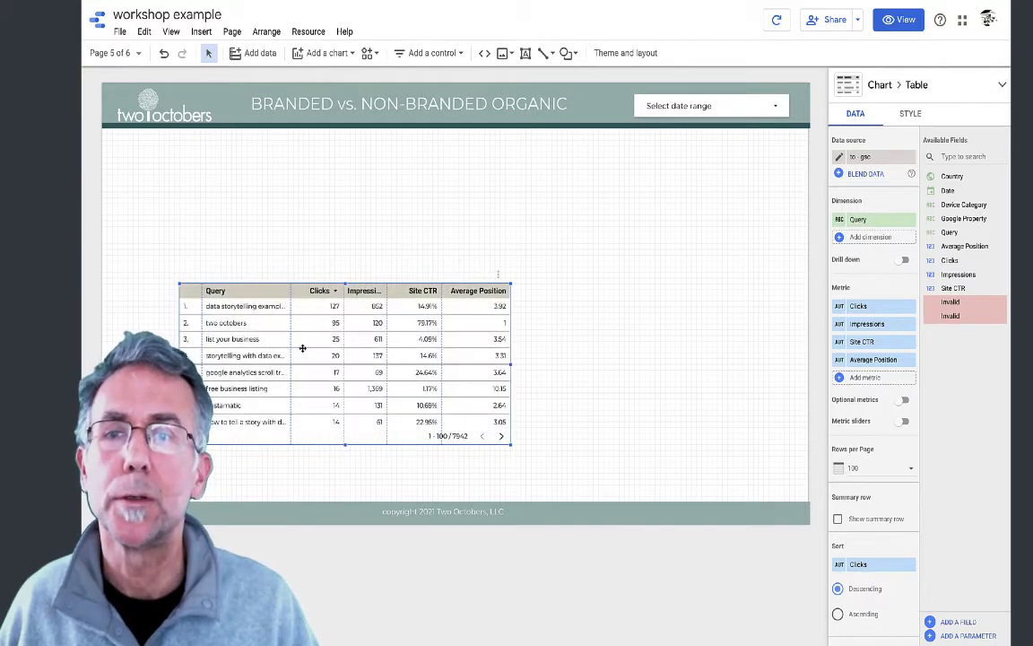
pyautogui.moveTo(289, 347); pyautogui.dragTo(305, 342)
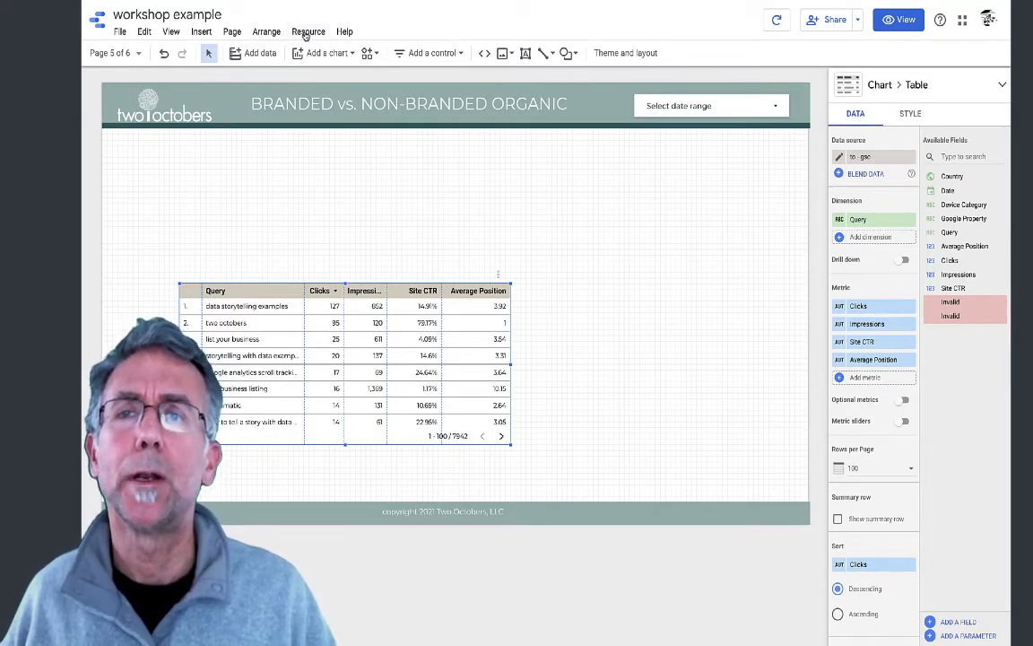
# Open the to - gsc data source's fields for editing from the report's data sources
pyautogui.click(306, 33)
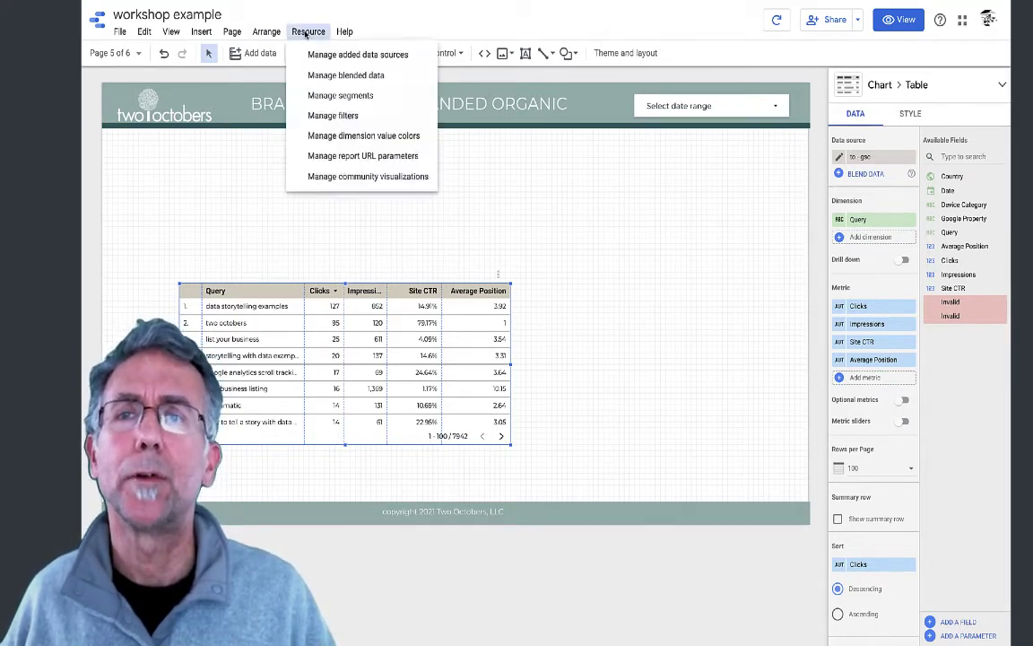
pyautogui.click(348, 56)
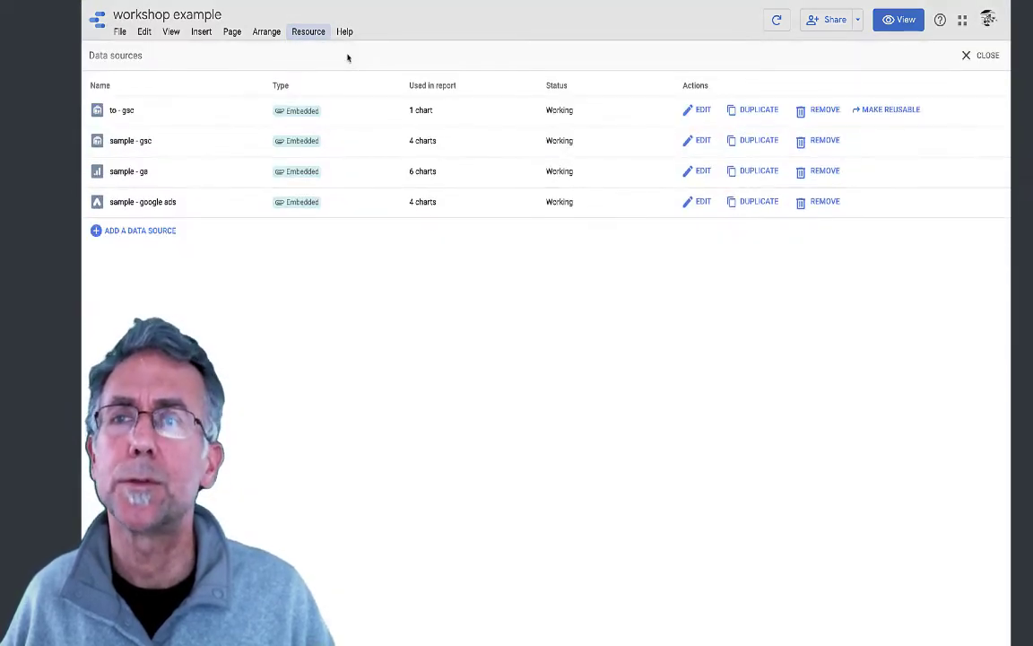
pyautogui.click(700, 111)
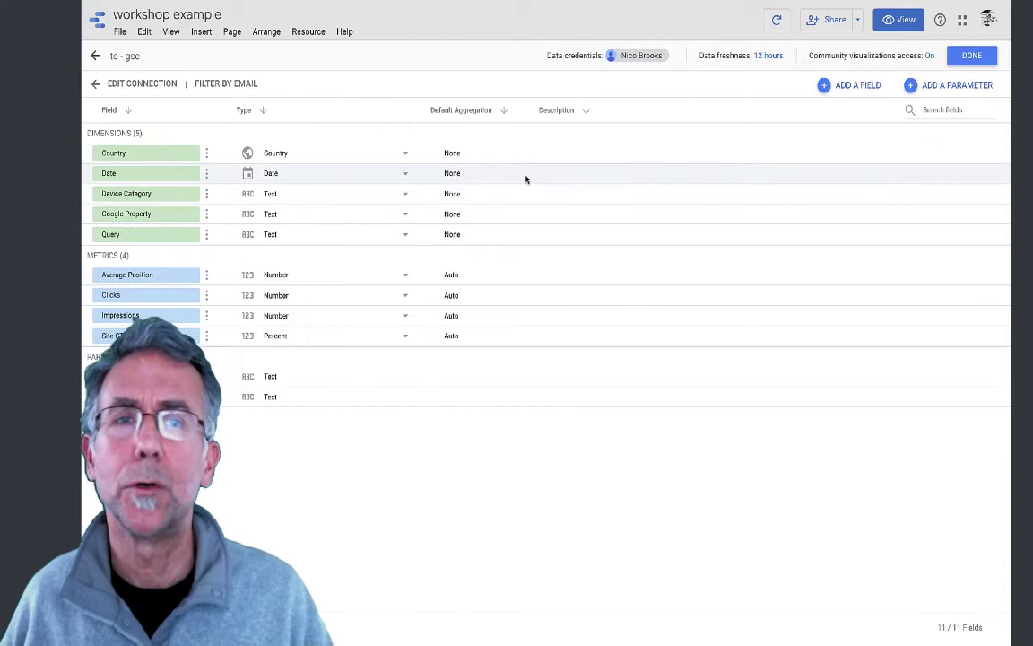
# Add a new calculated field named Query Type
pyautogui.click(849, 85)
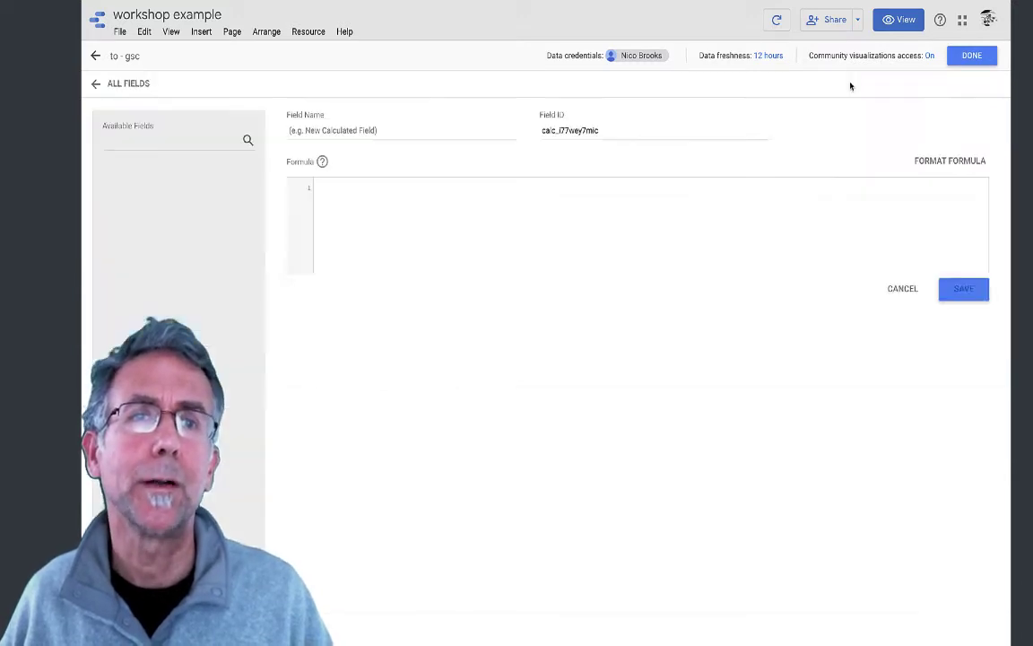
pyautogui.click(400, 131)
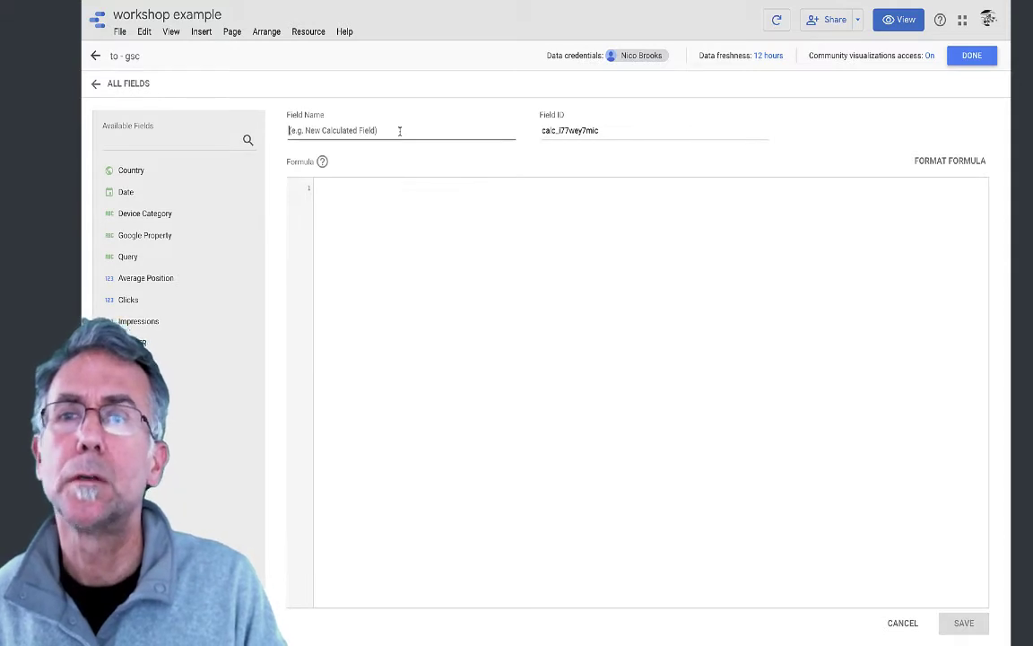
pyautogui.write('Query Ty')
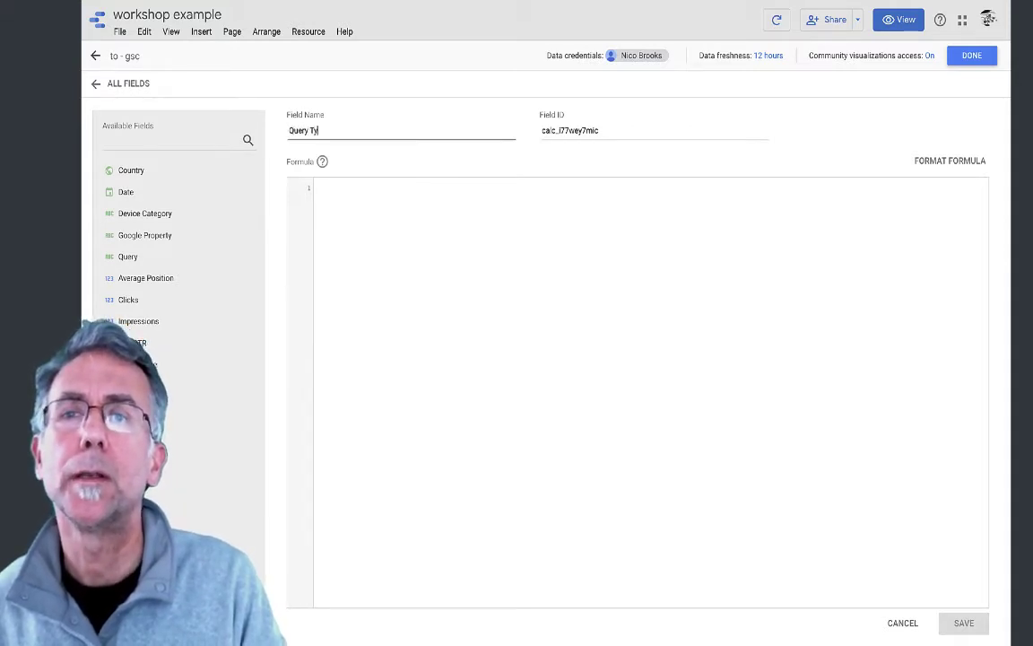
pyautogui.write('pe')
pyautogui.click(492, 236)
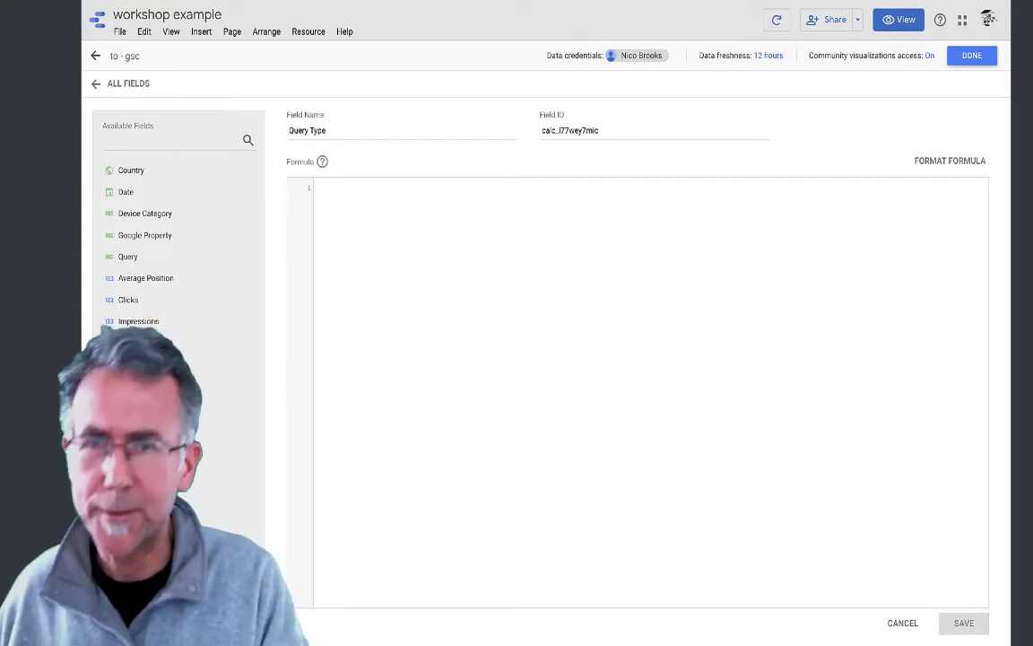
# Write a CASE formula with when 1 > 0 then "the universe is in order"
pyautogui.write('Case')
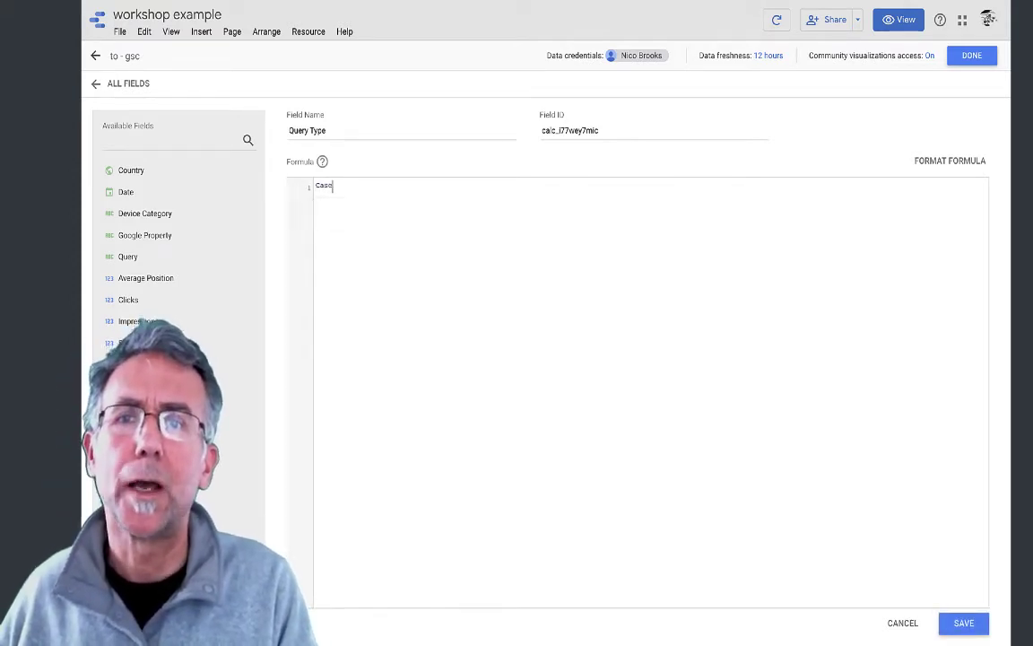
pyautogui.press('Return')
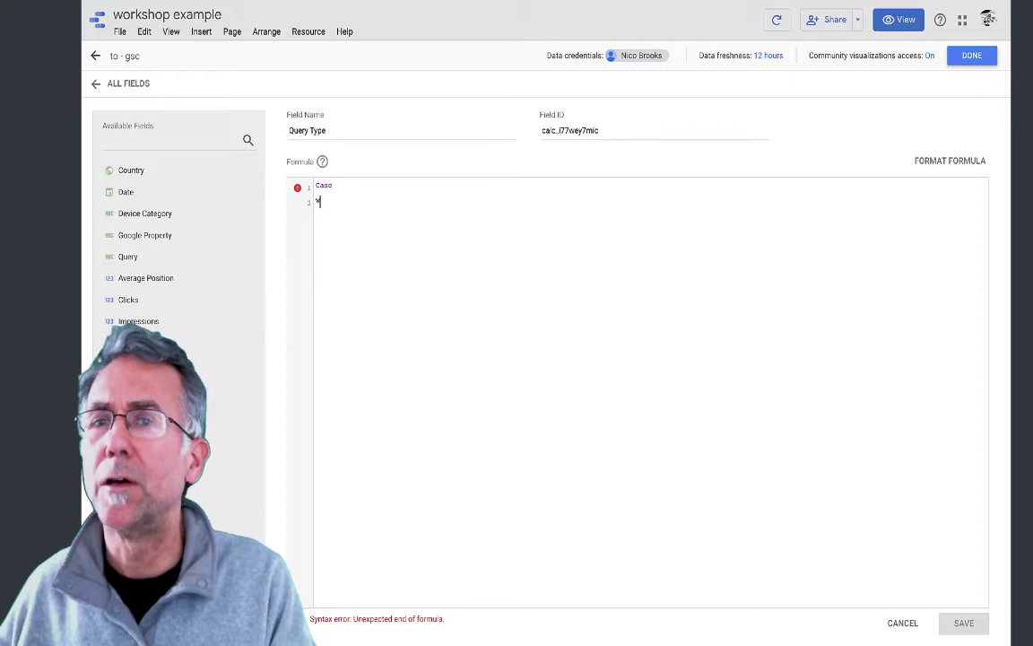
pyautogui.write('when')
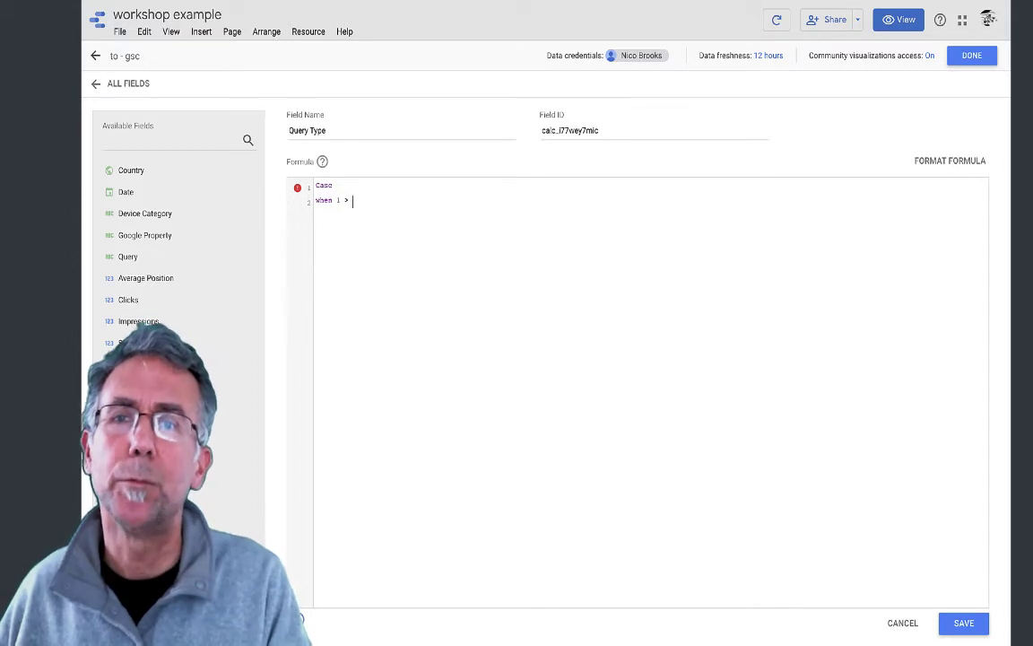
pyautogui.write('1 > 0 t')
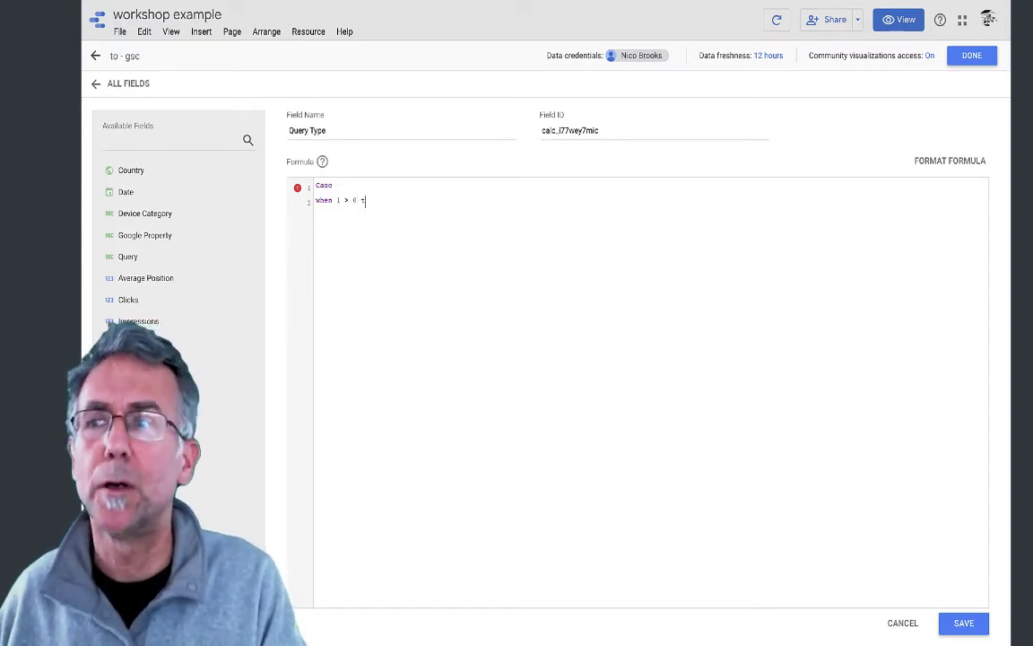
pyautogui.write('hen')
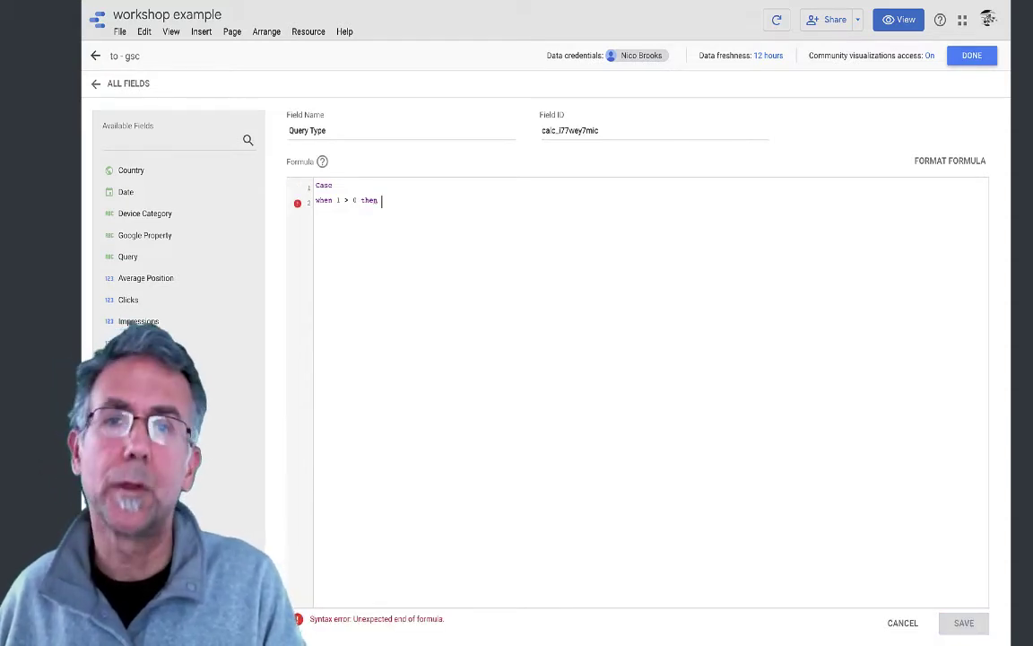
pyautogui.write('""the univer')
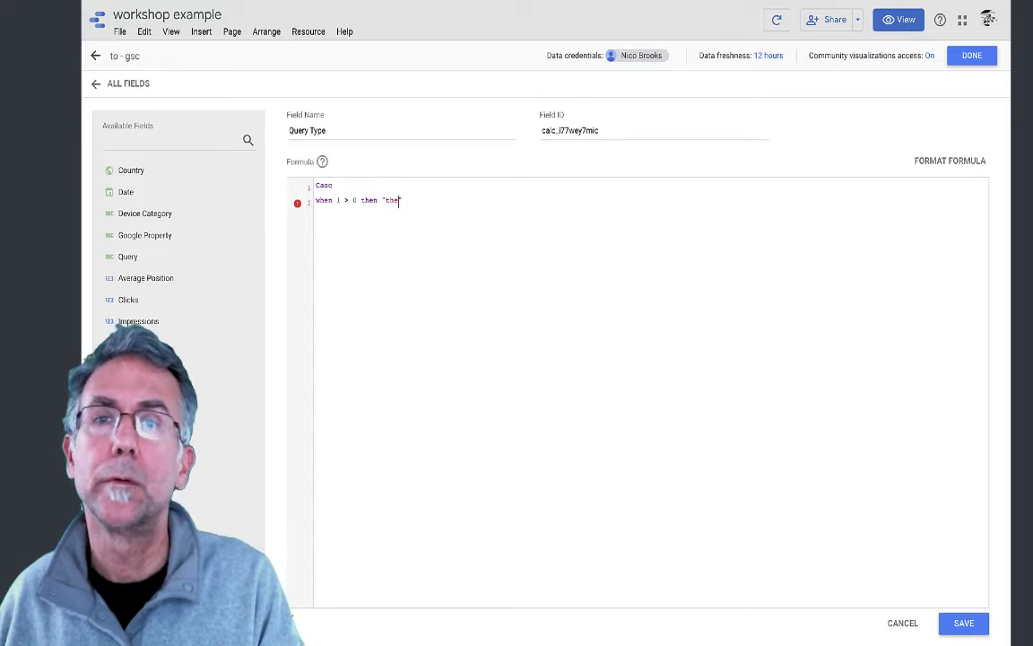
pyautogui.write('se i')
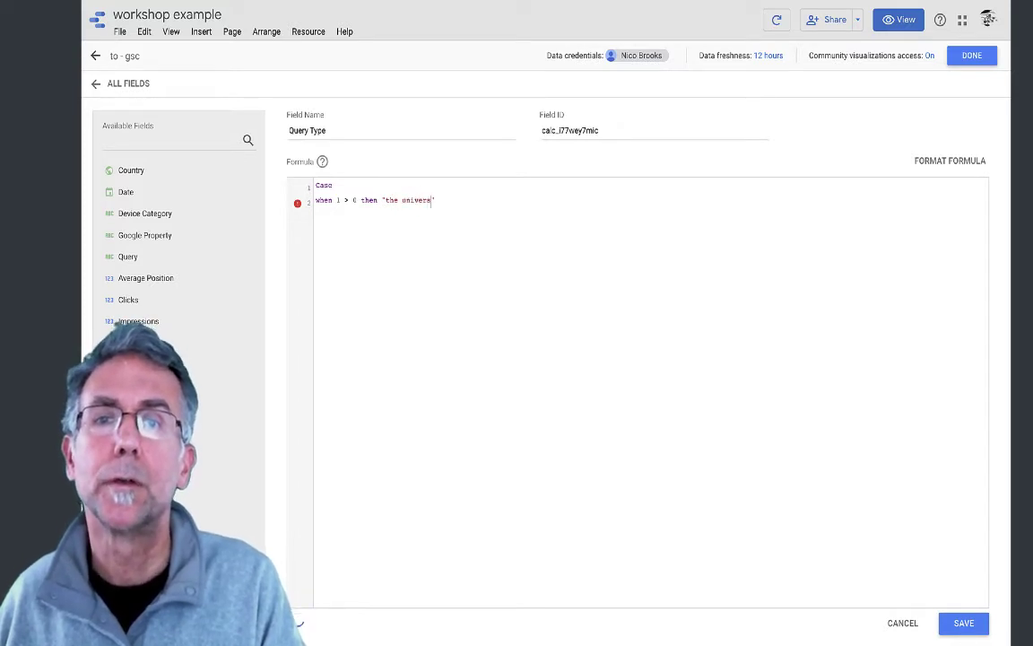
pyautogui.write('s in order')
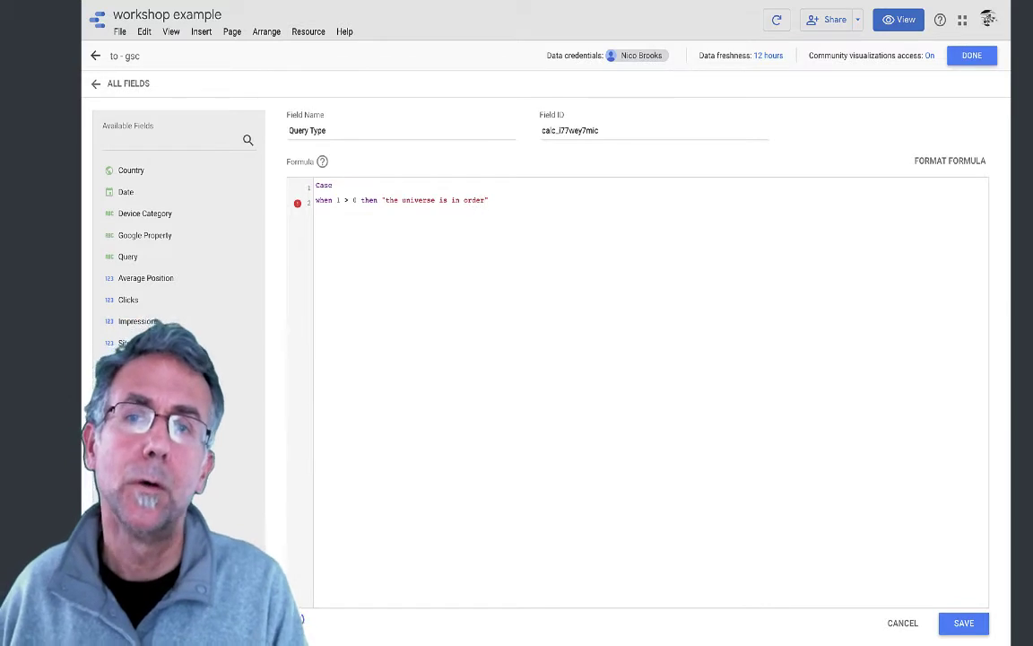
# Close the CASE with End, adding else "the universe is not in order" above it
pyautogui.press('End')
pyautogui.press('Return')
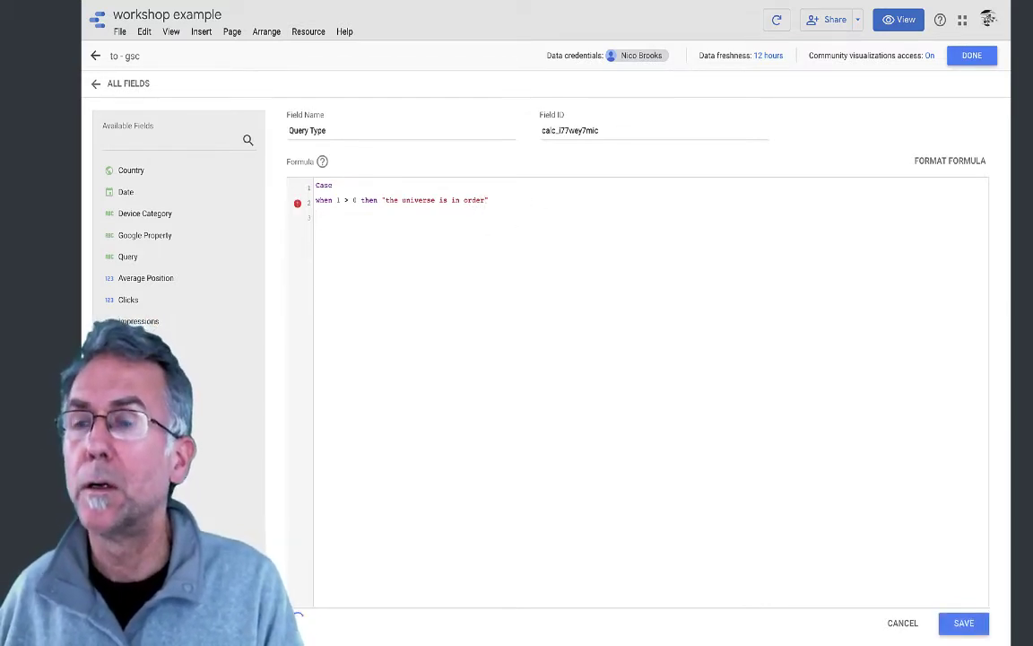
pyautogui.write('End')
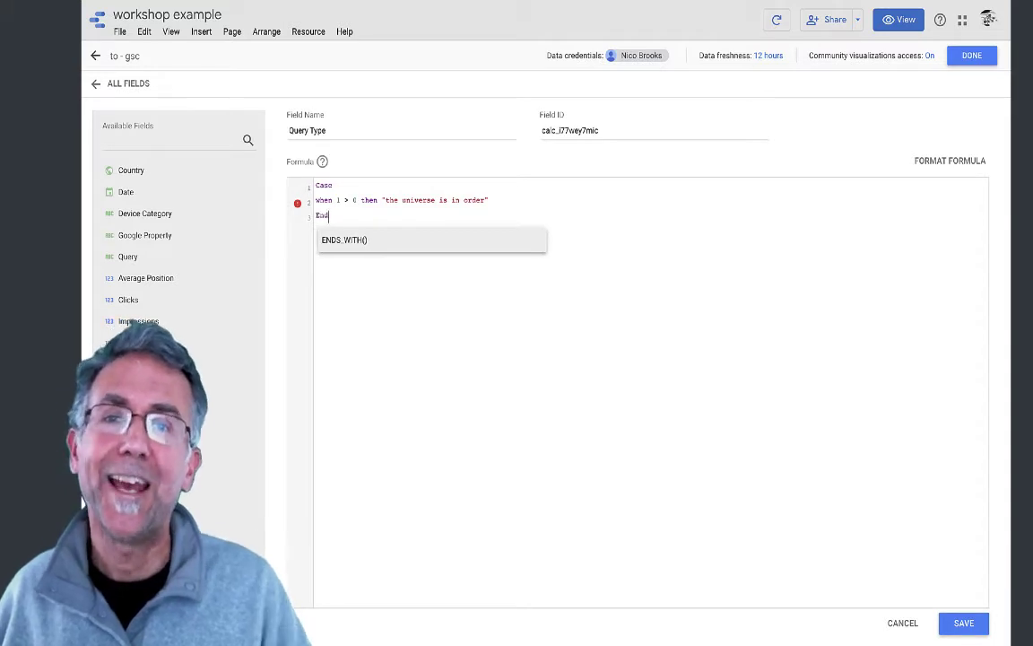
pyautogui.click(528, 202)
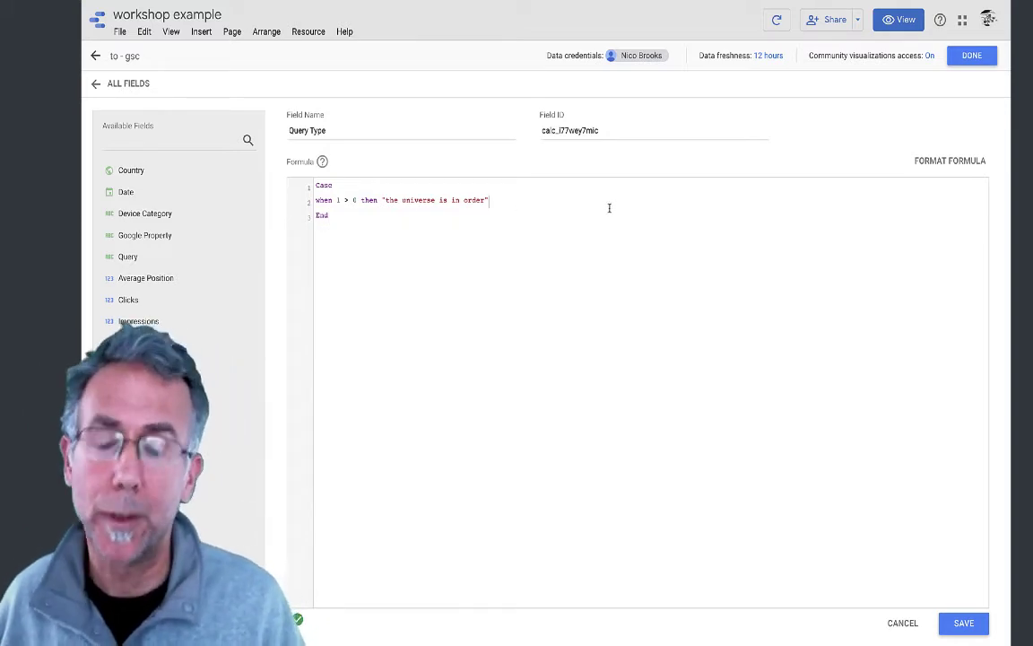
pyautogui.press('Return')
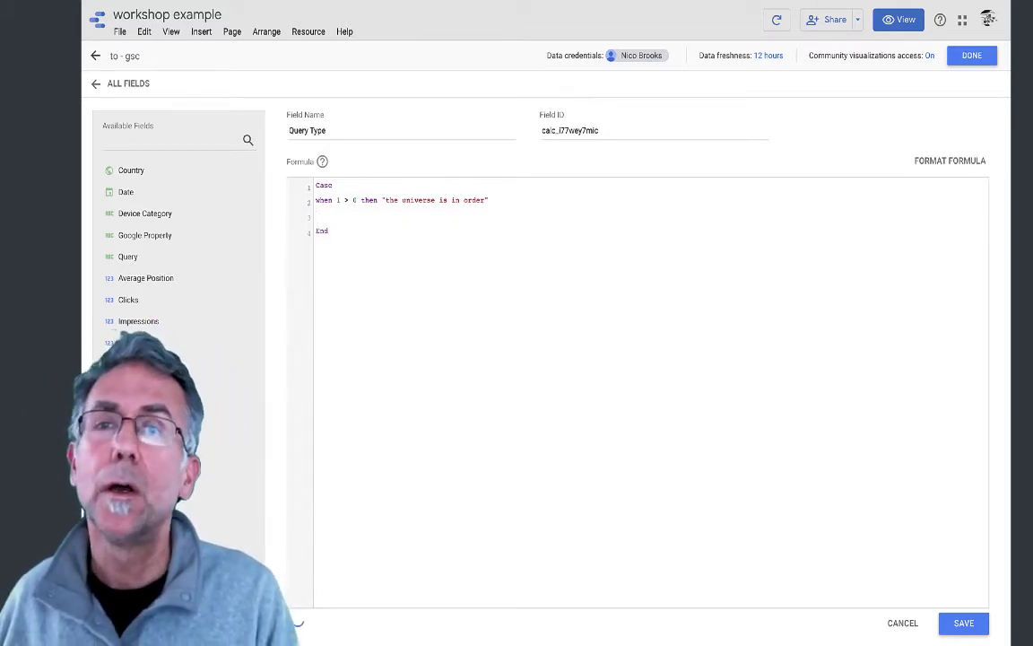
pyautogui.write('else')
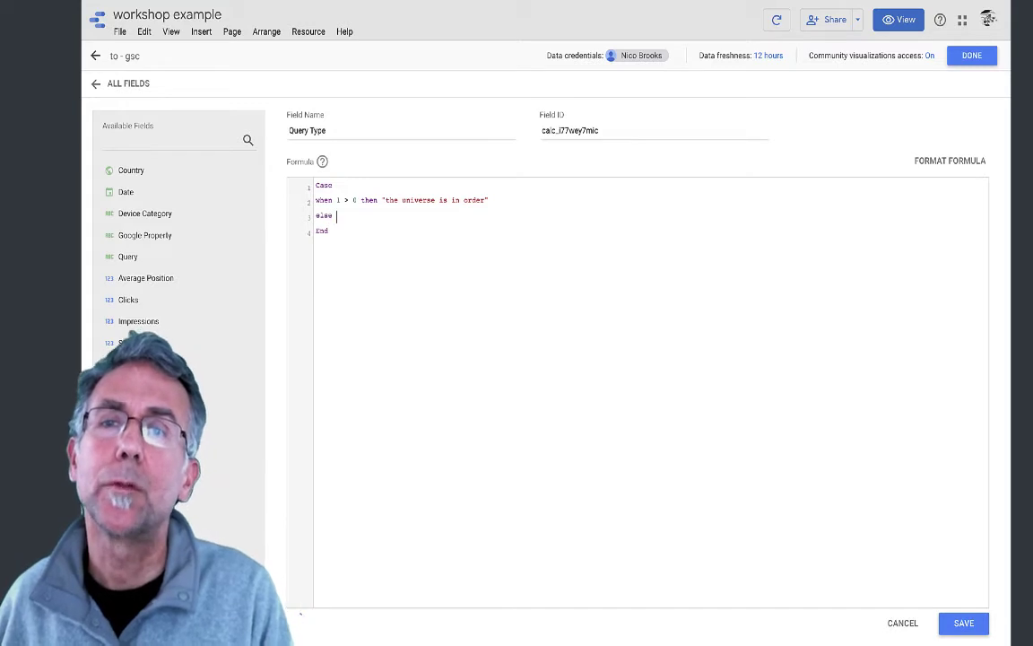
pyautogui.write(' "')
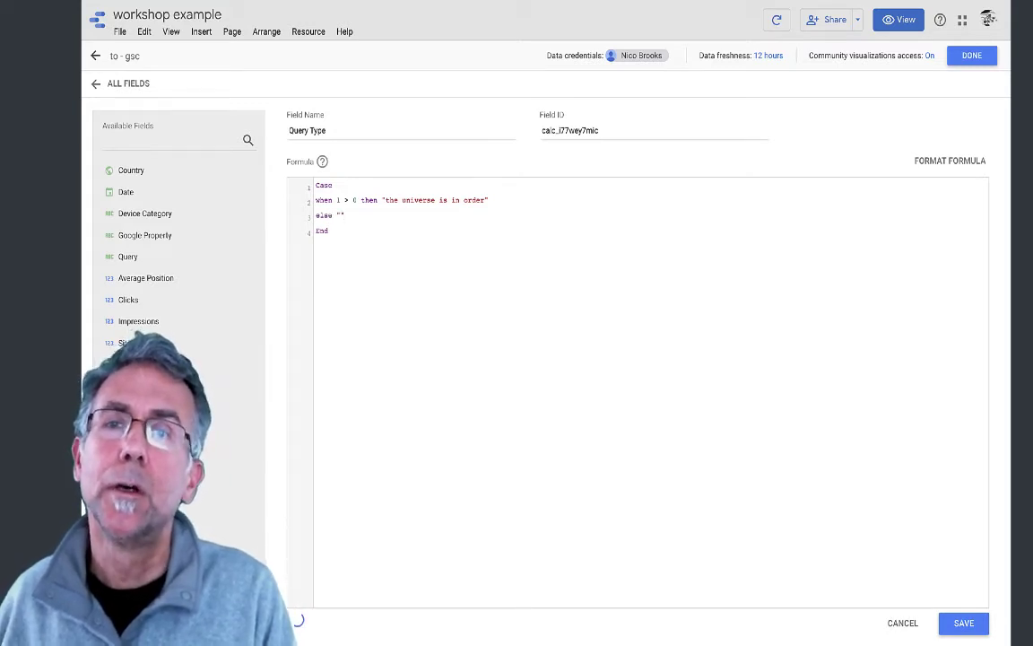
pyautogui.write('the u')
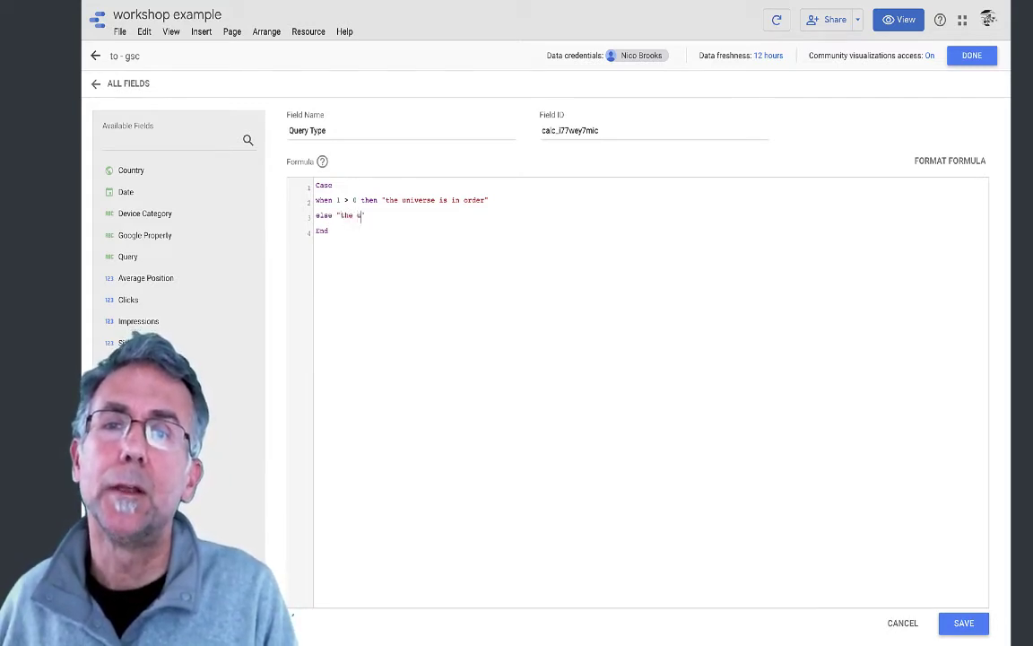
pyautogui.write('niverse is ')
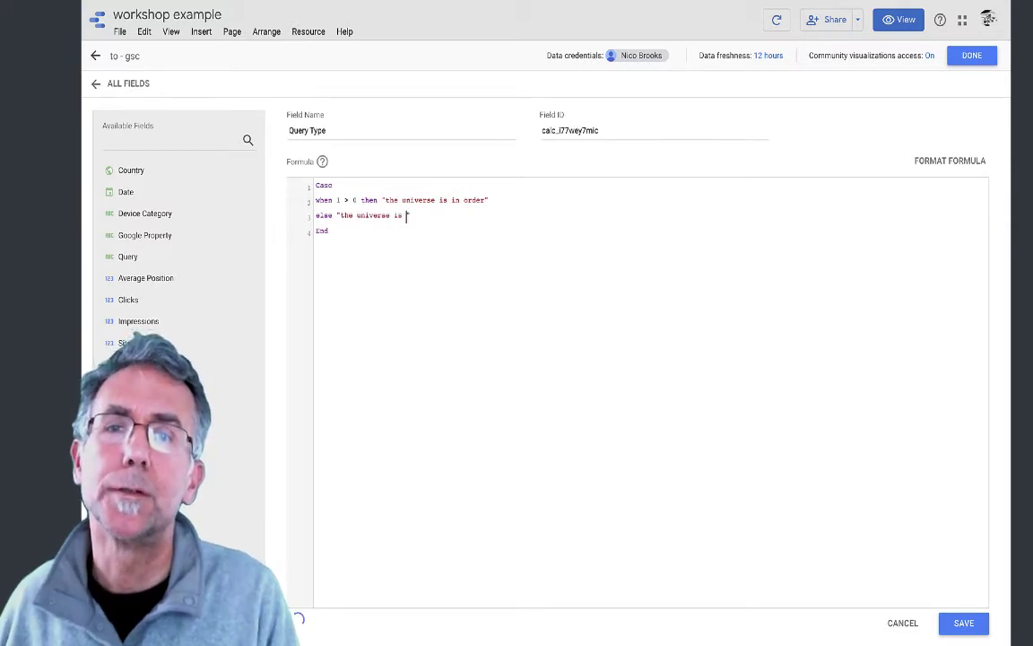
pyautogui.write('not in ord')
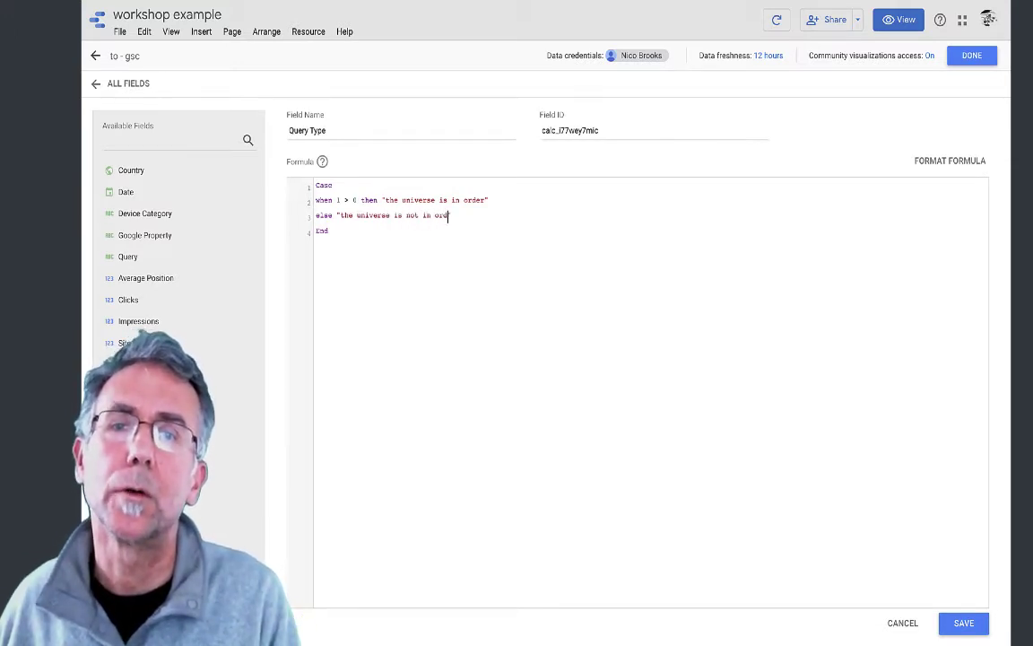
pyautogui.write('er')
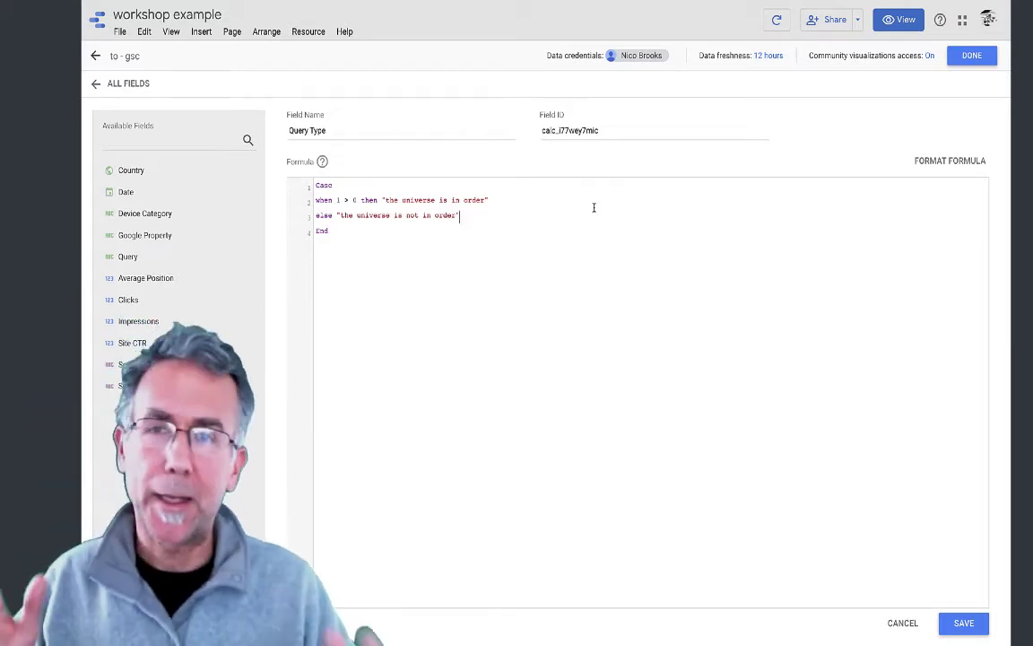
# Replace the placeholder When condition with REGEXP_MATCH on the Query field
pyautogui.moveTo(492, 200); pyautogui.dragTo(336, 202)
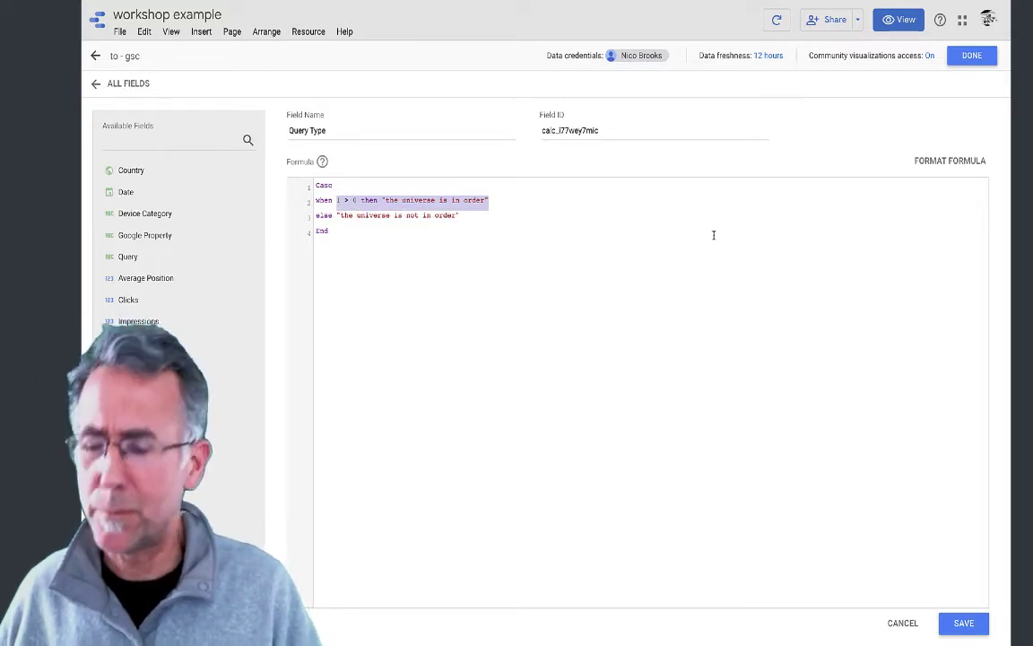
pyautogui.write('RE')
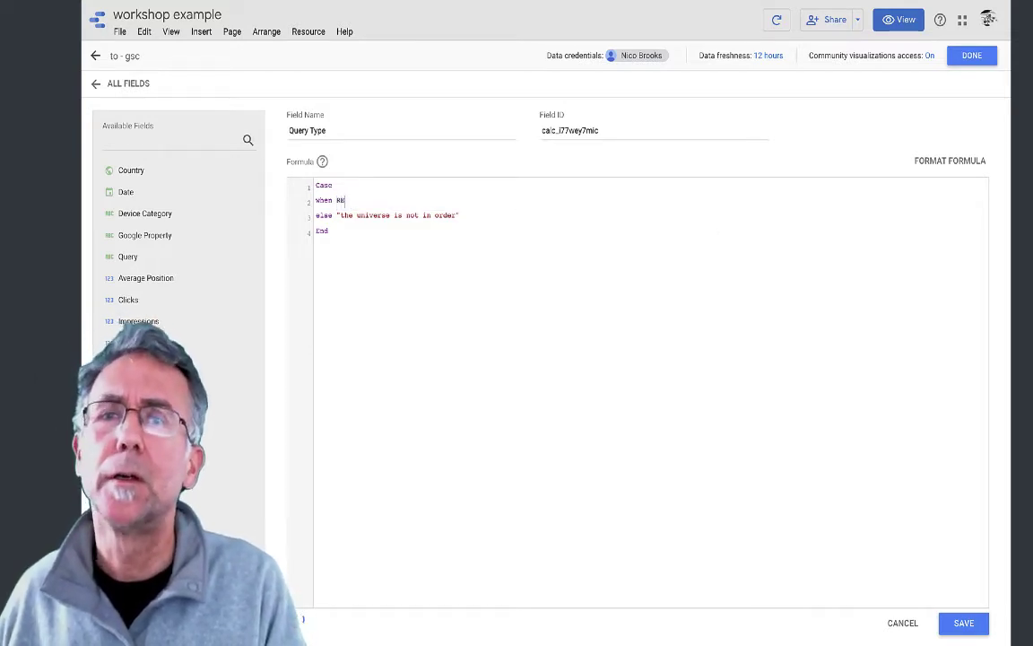
pyautogui.write('GEXP')
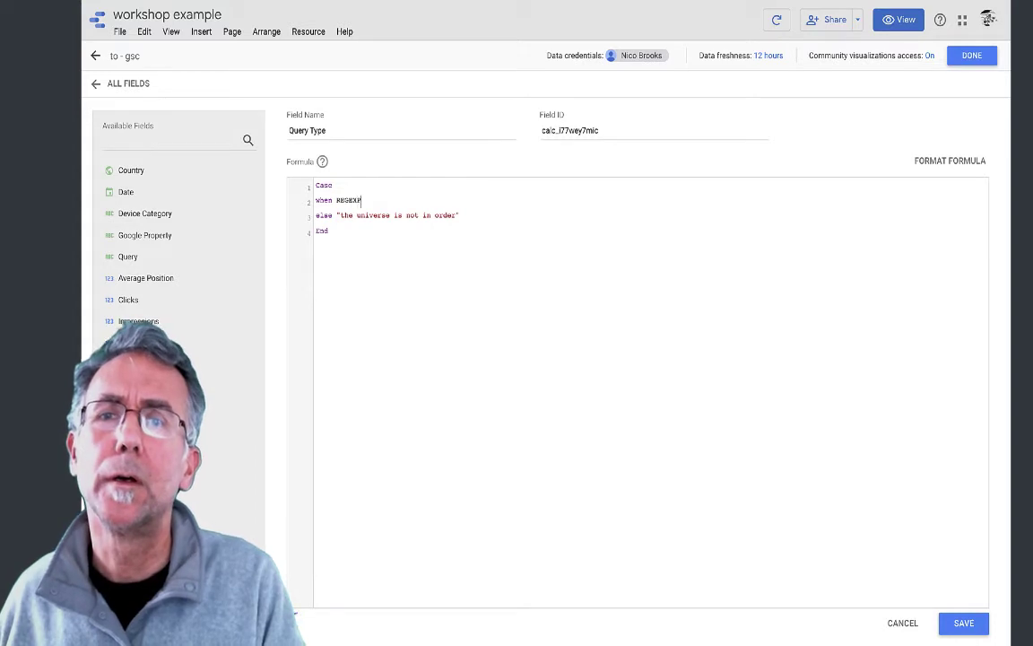
pyautogui.write('_MATCH(')
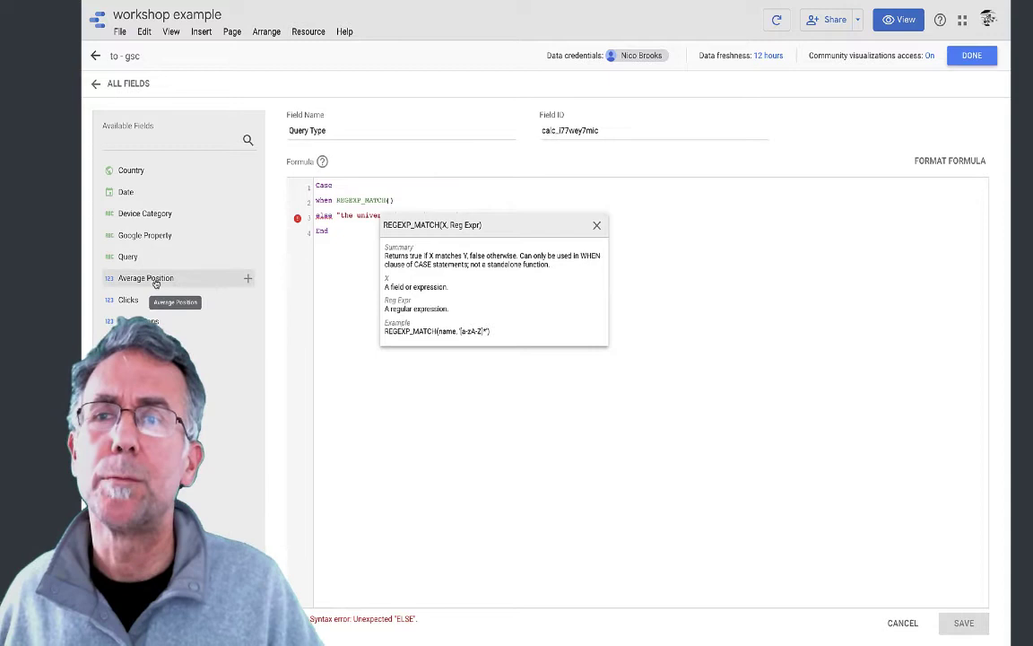
pyautogui.click(130, 258)
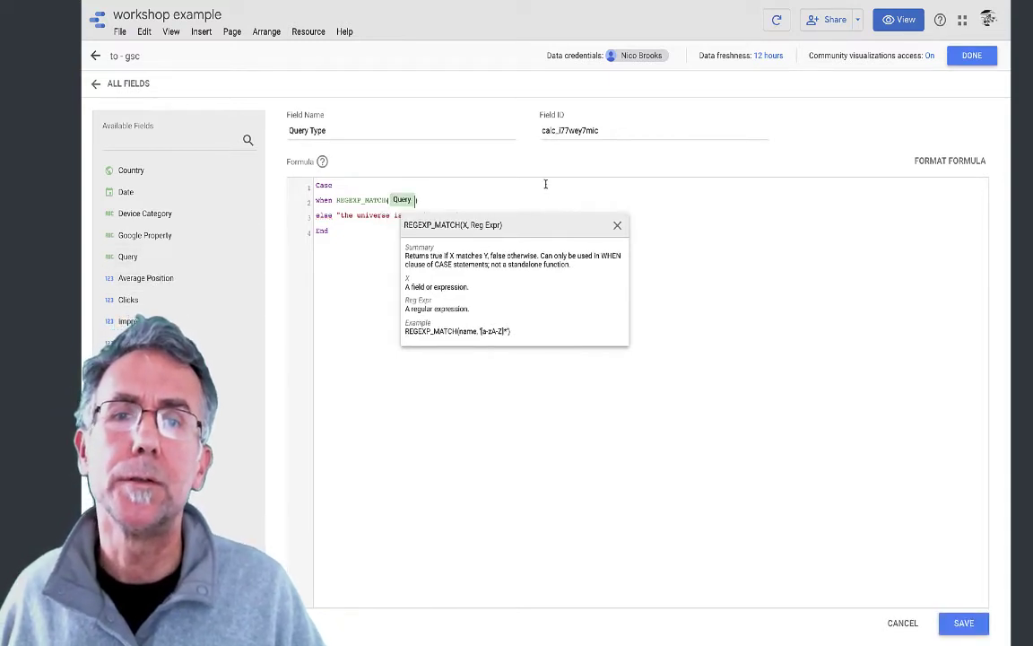
pyautogui.write(',')
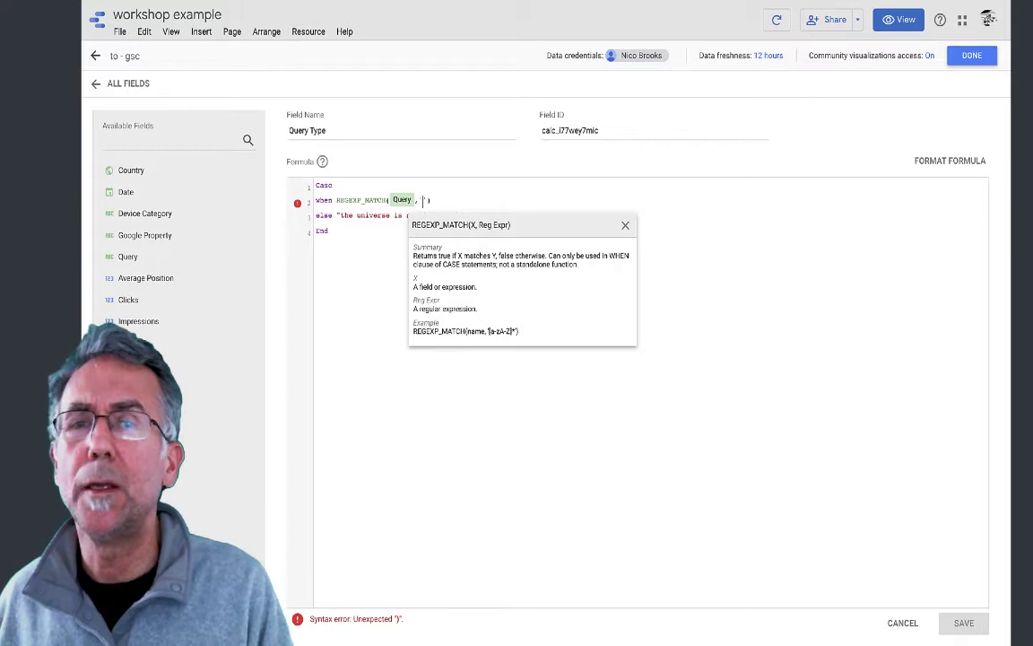
# Enter the quoted brand pattern twooctobers|two octobers|2octobers|2 octobers and further variants
pyautogui.write("'")
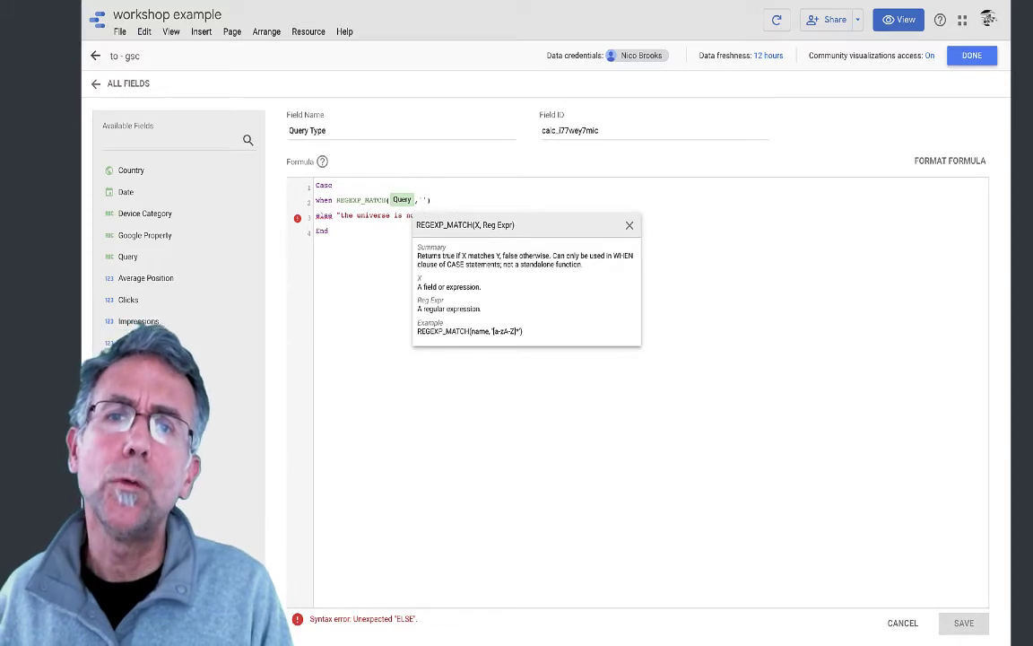
pyautogui.write('twooct')
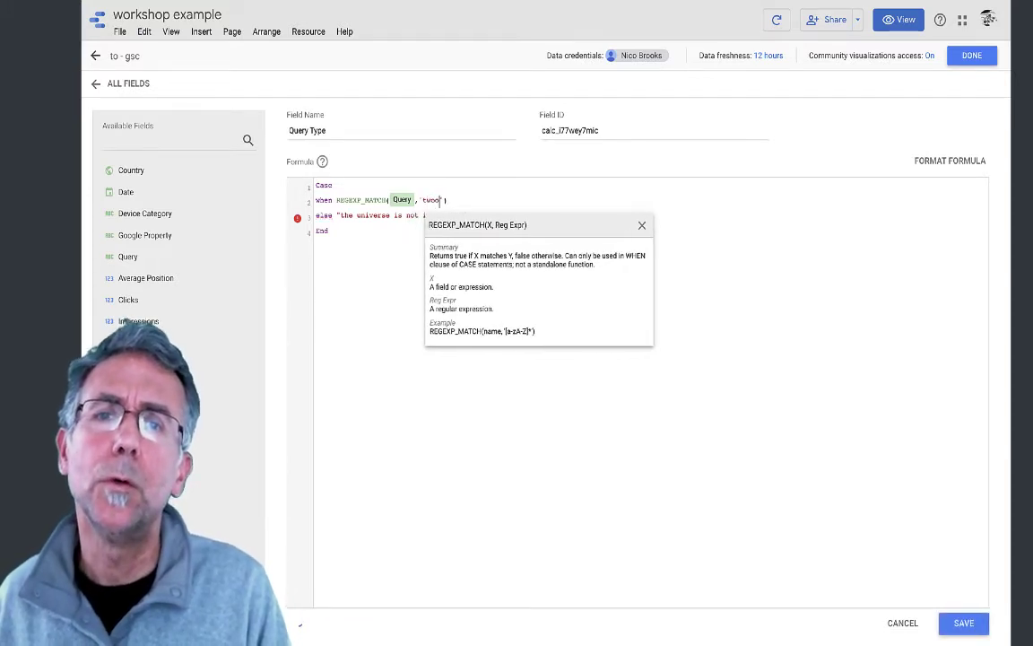
pyautogui.write('obers')
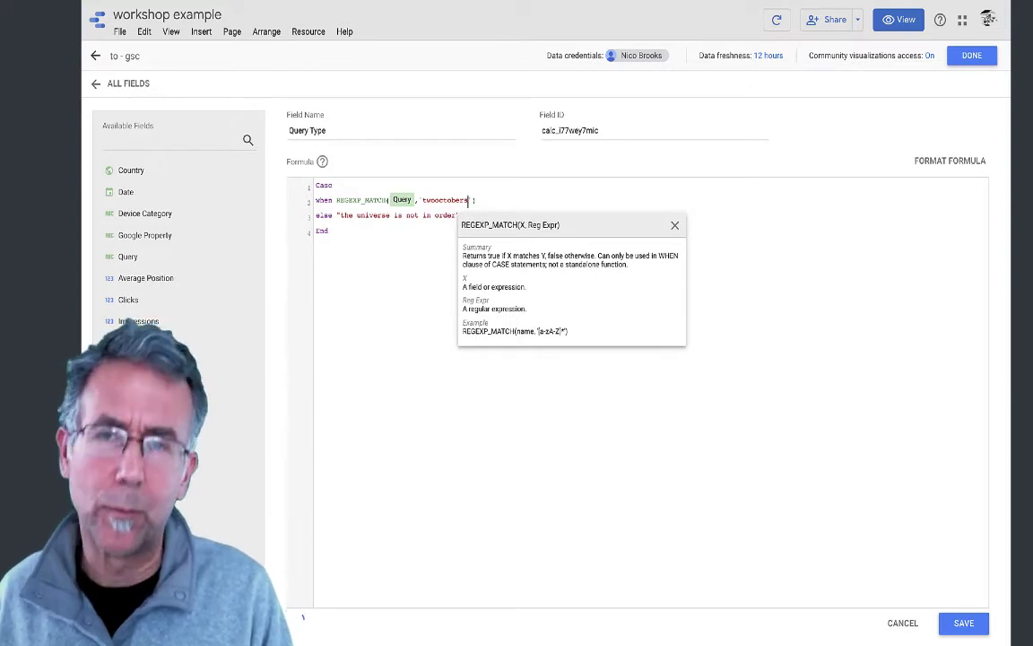
pyautogui.write('|')
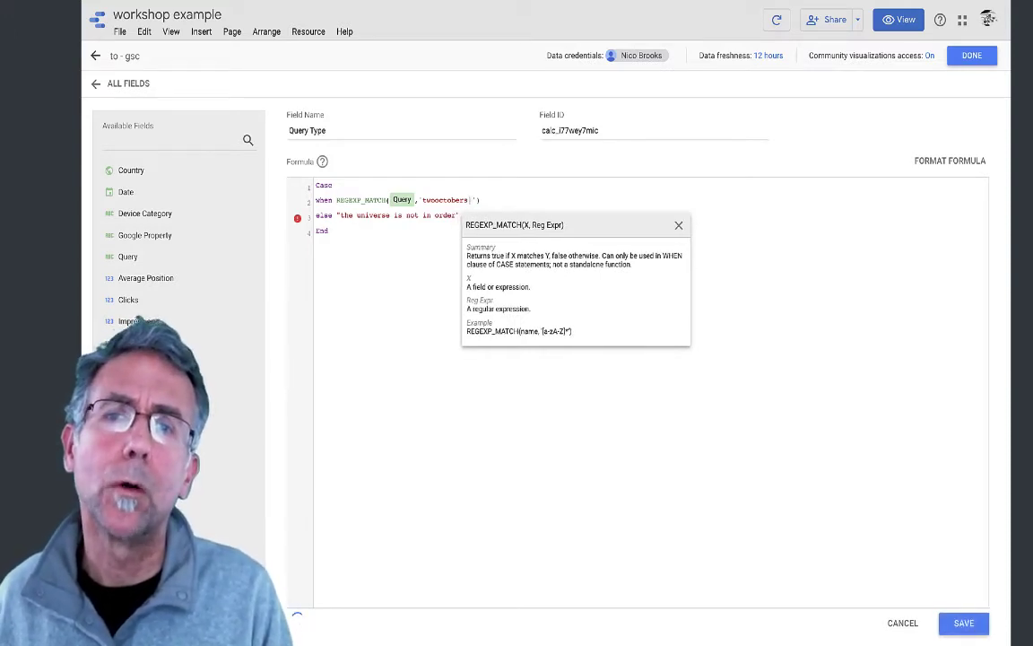
pyautogui.write('two ')
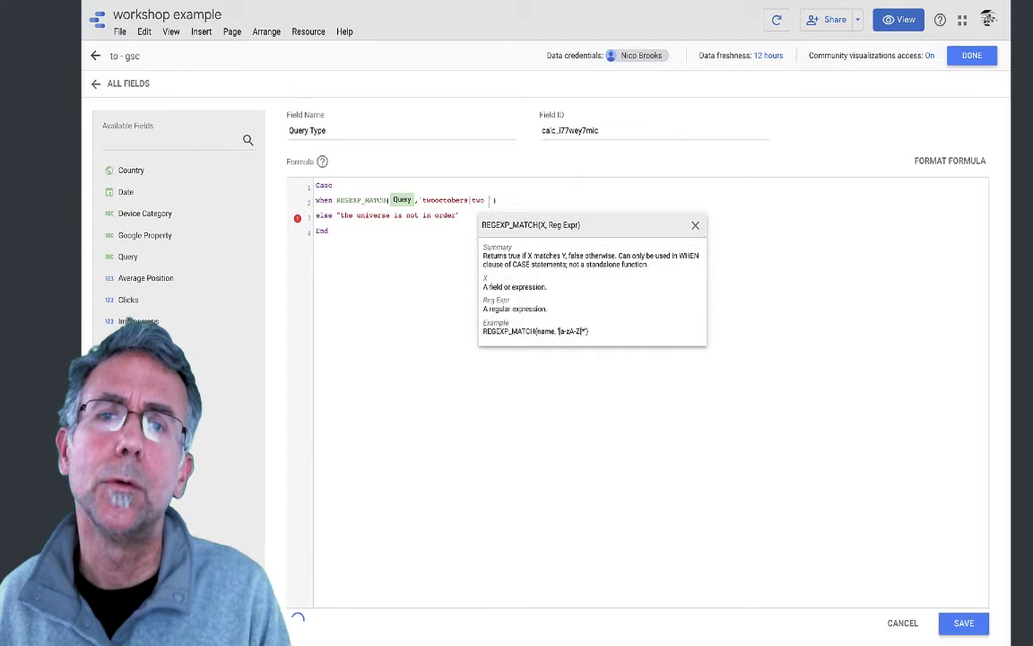
pyautogui.write('octobers')
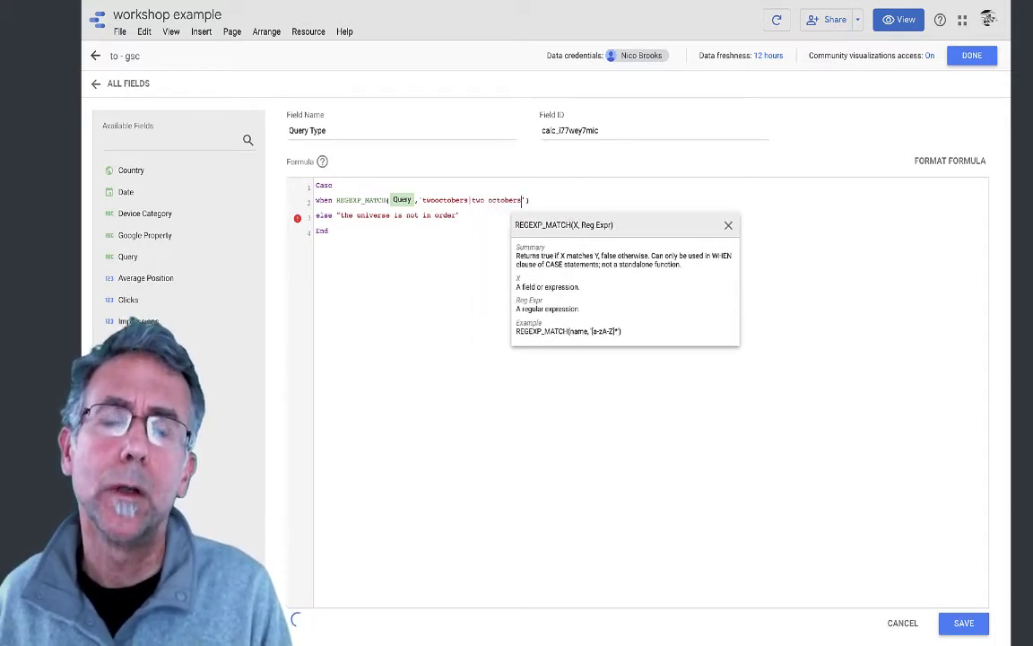
pyautogui.write('|')
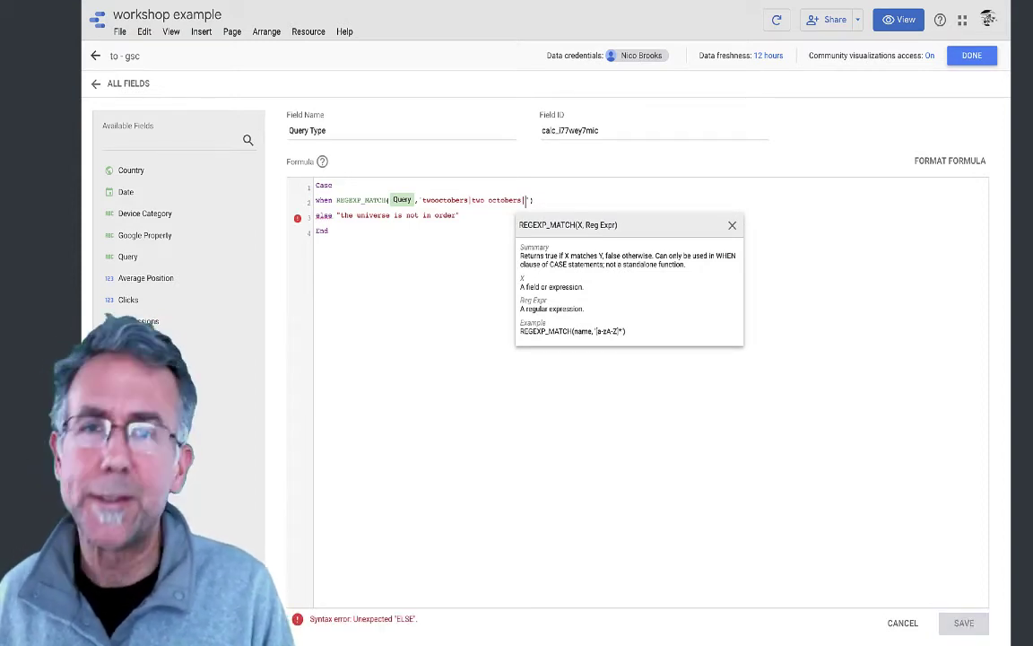
pyautogui.write('2')
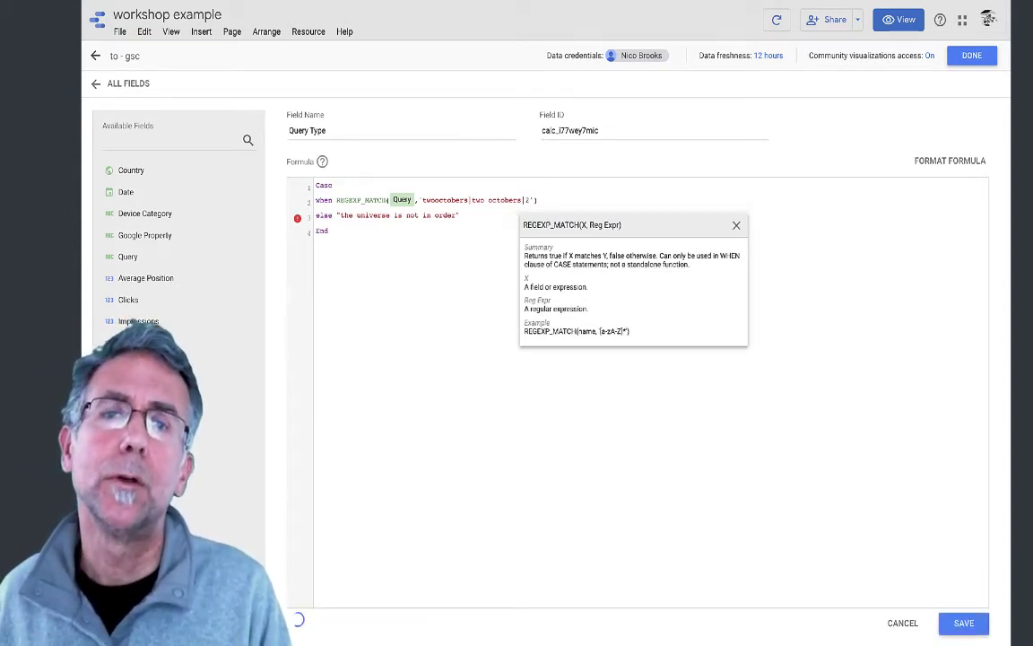
pyautogui.write('octob')
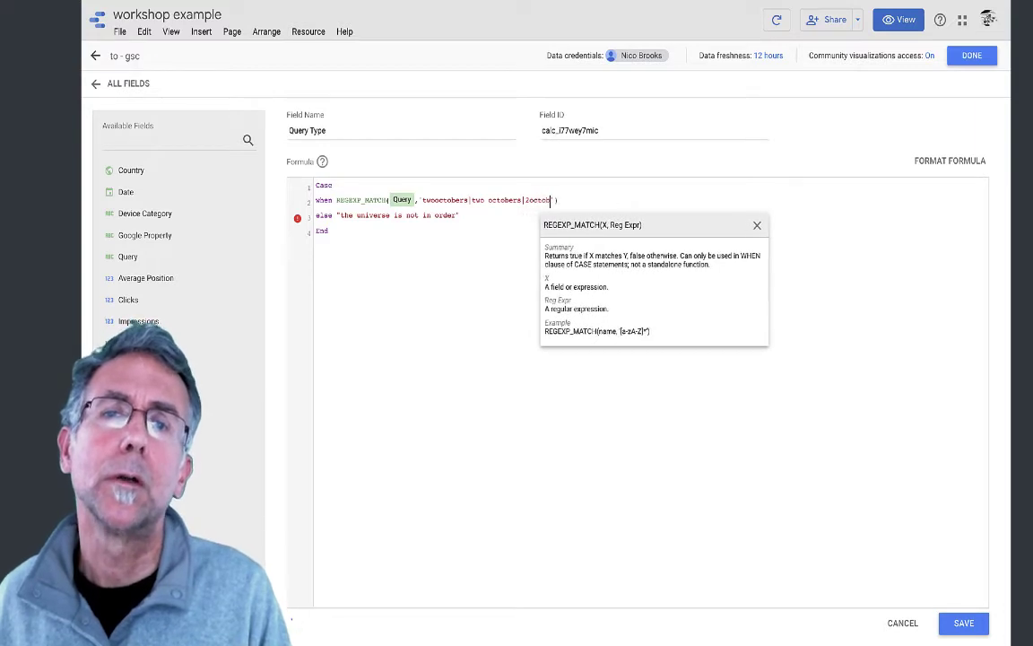
pyautogui.write('ers')
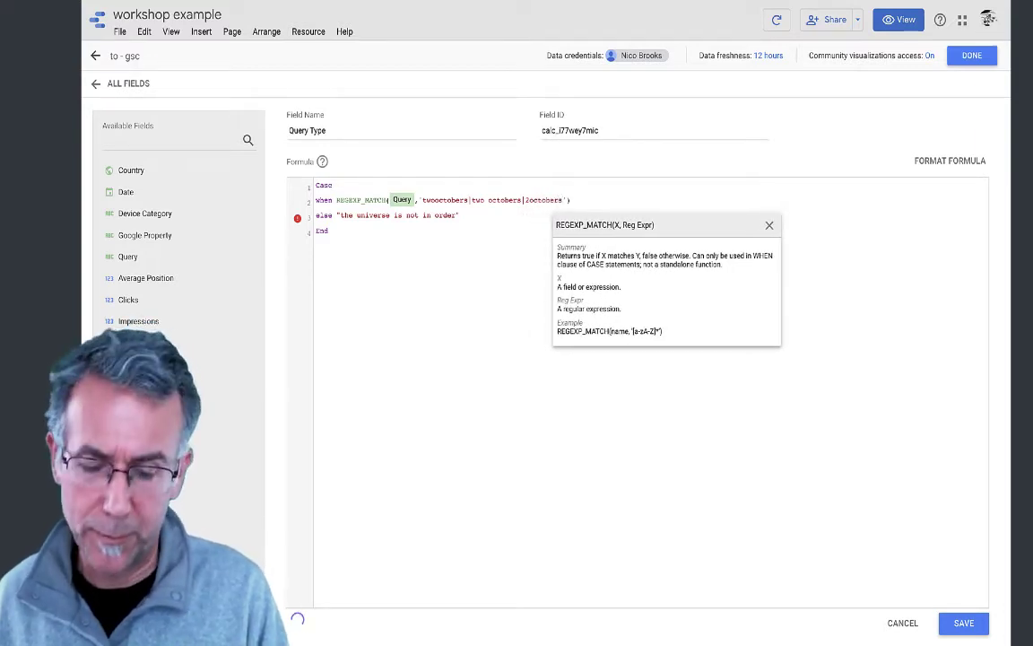
pyautogui.write('|2 oc')
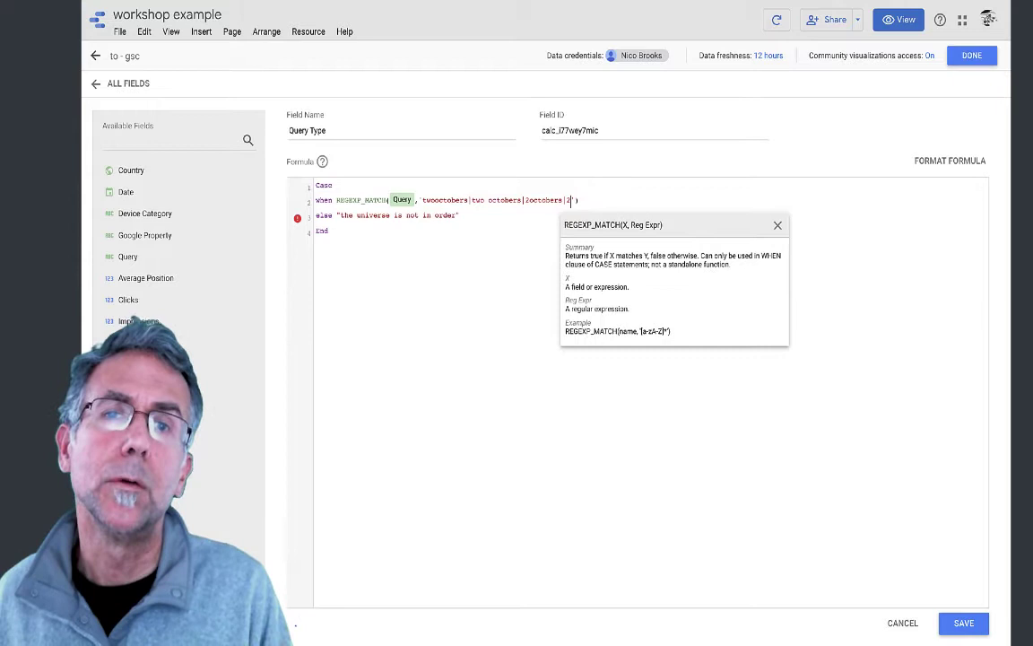
pyautogui.write('tobers')
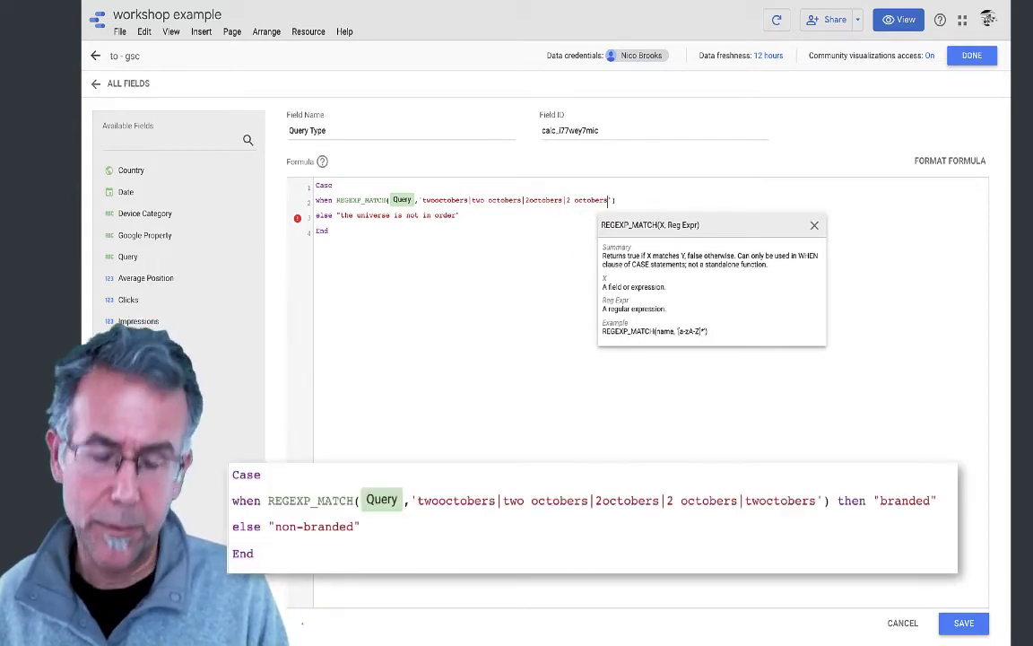
pyautogui.write('|')
pyautogui.press('BackSpace')
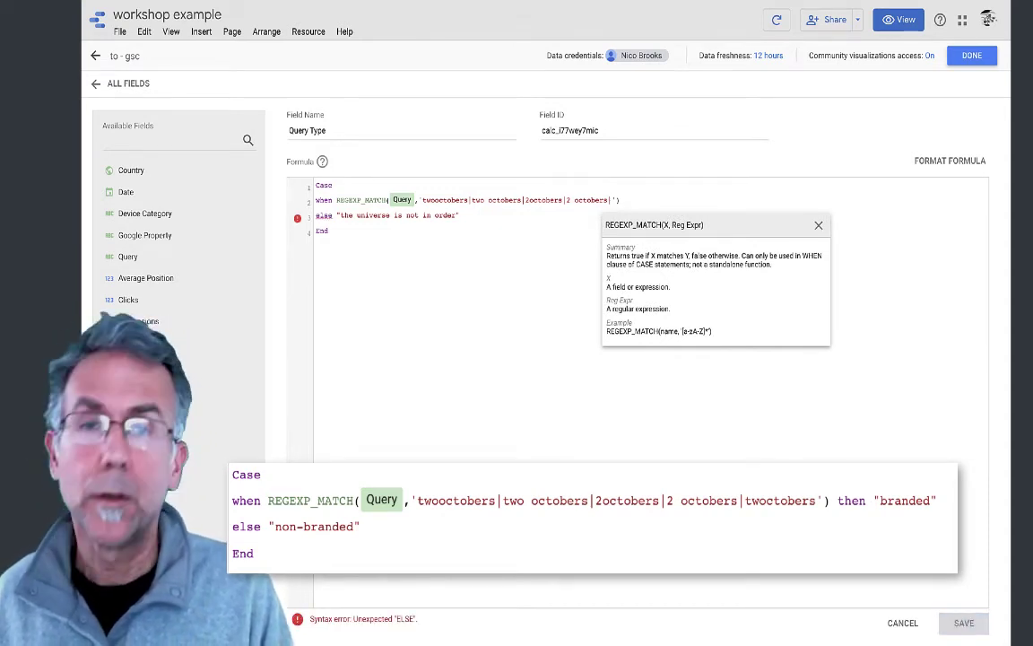
pyautogui.write('two')
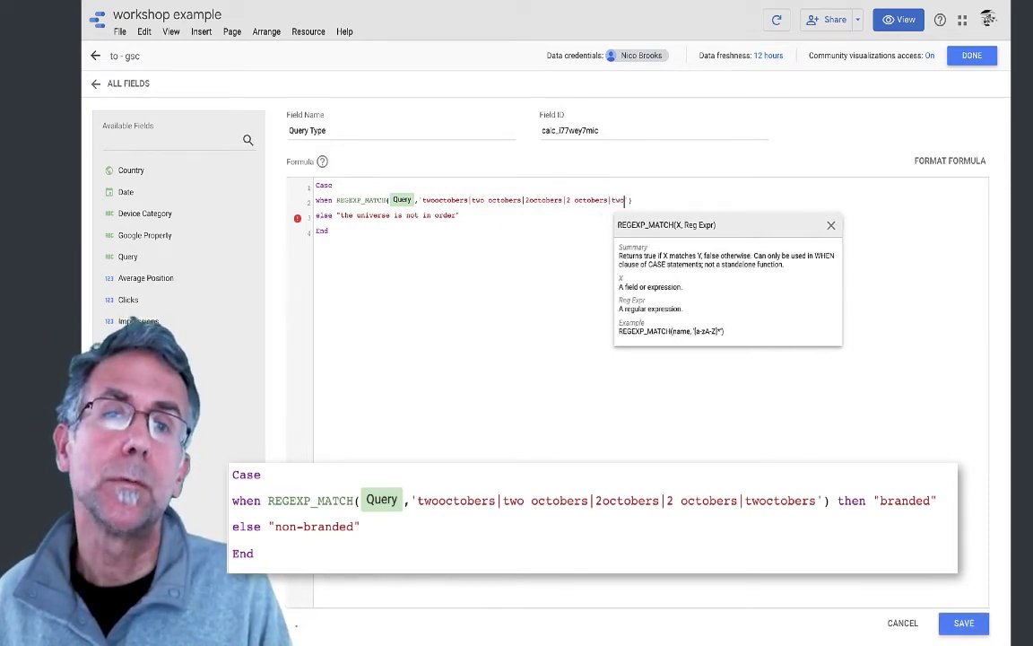
pyautogui.write('octobers')
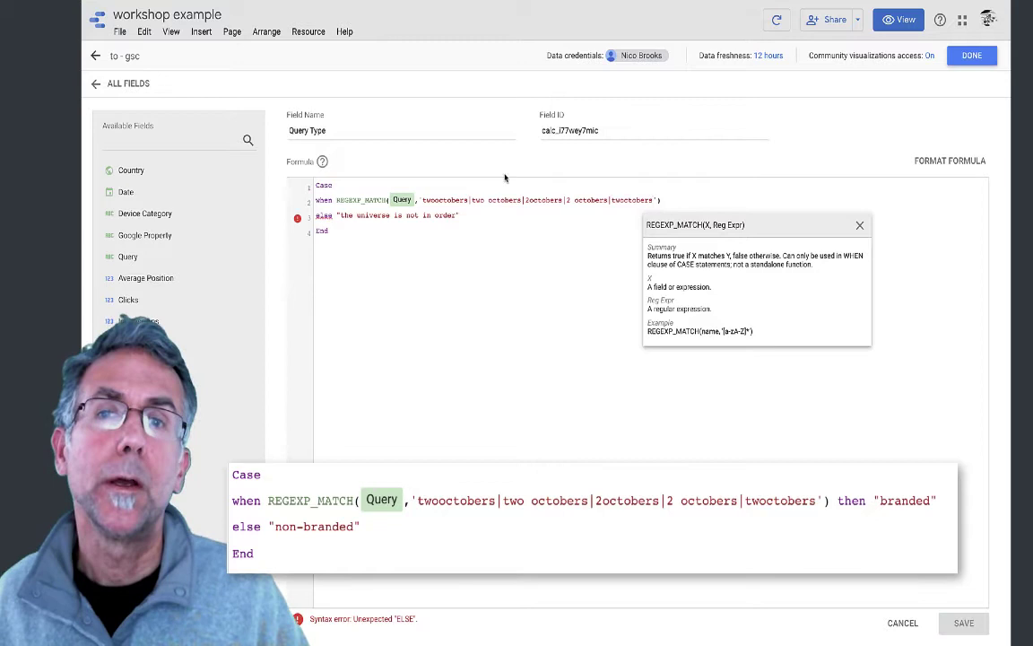
# Make the match return "branded", change the else result to "non-branded", and save the field
pyautogui.click(671, 200)
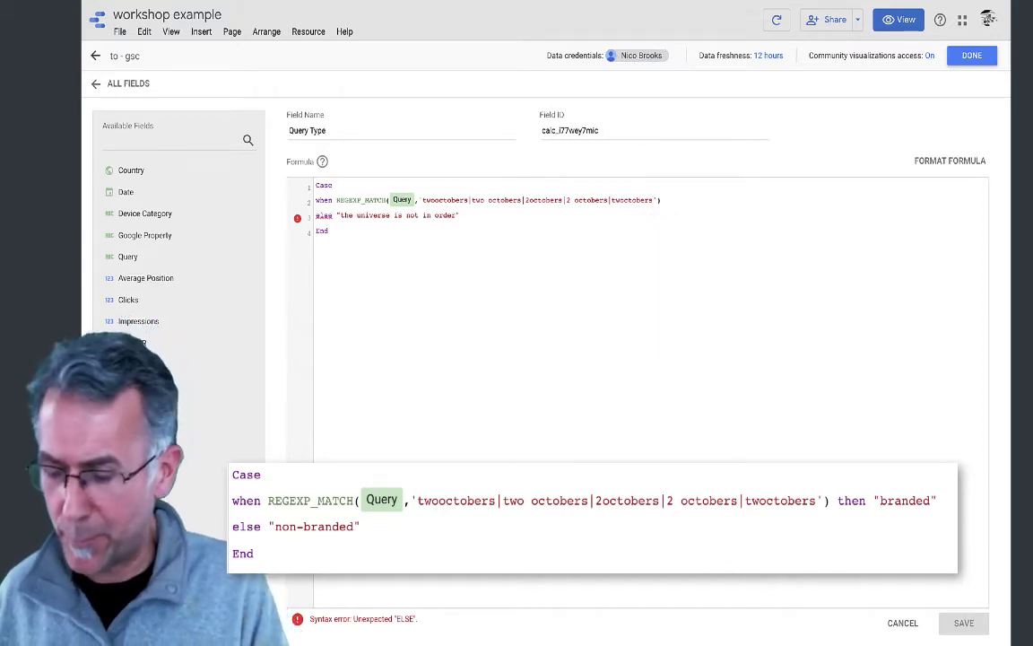
pyautogui.write('then')
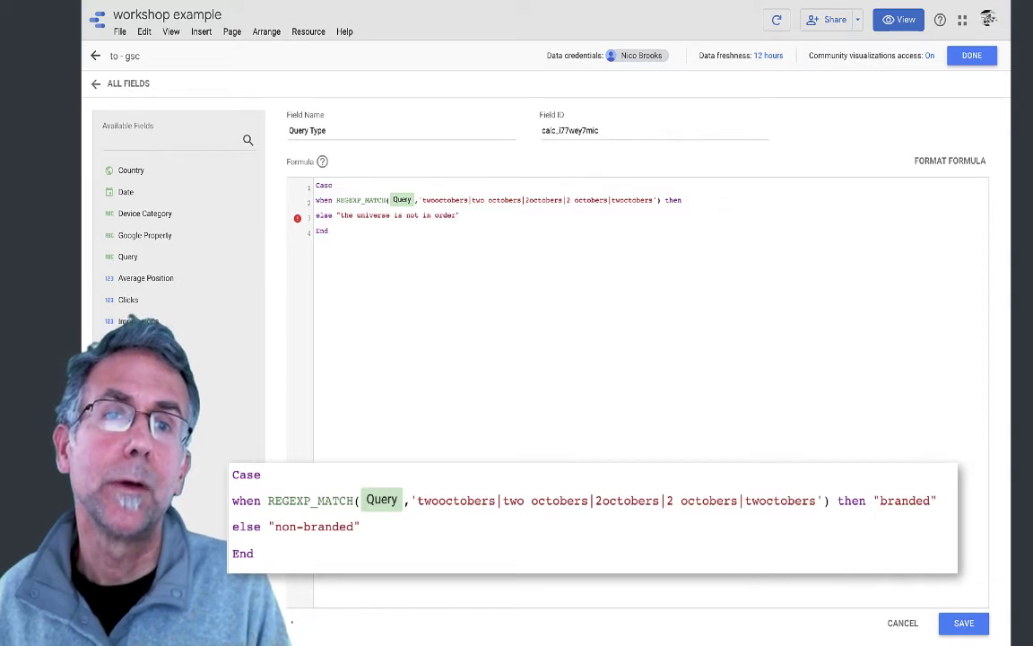
pyautogui.write(' "branded')
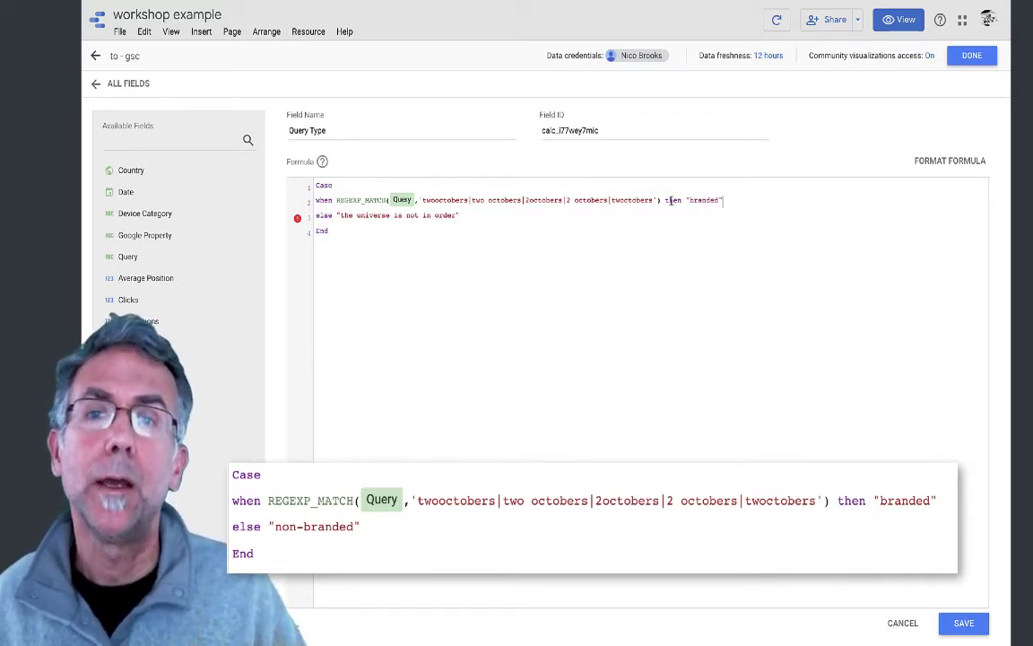
pyautogui.moveTo(458, 216); pyautogui.dragTo(341, 217)
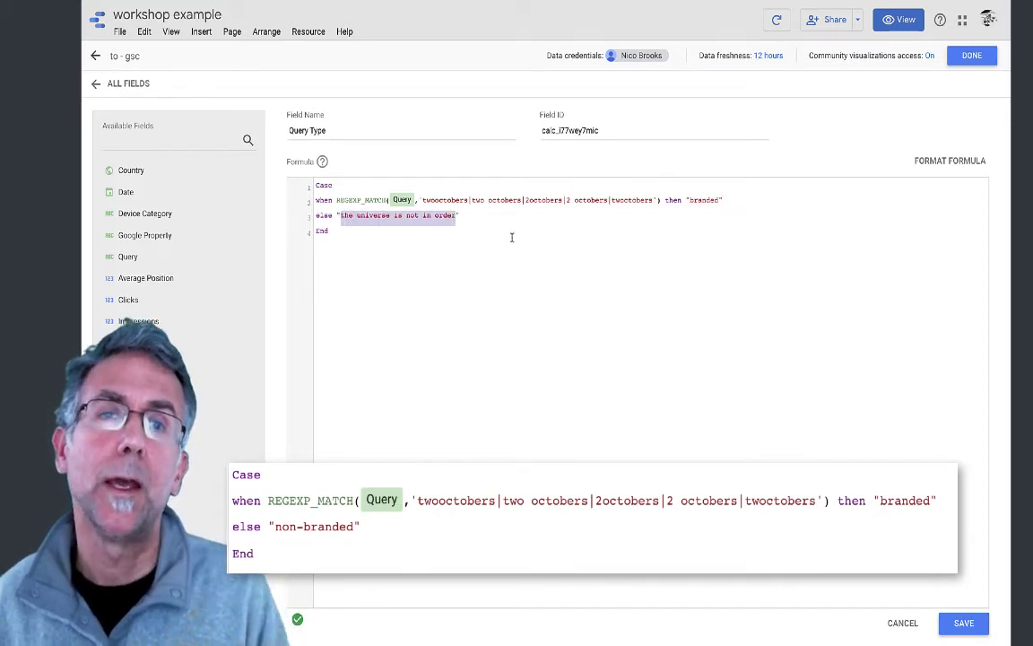
pyautogui.write('non-bra')
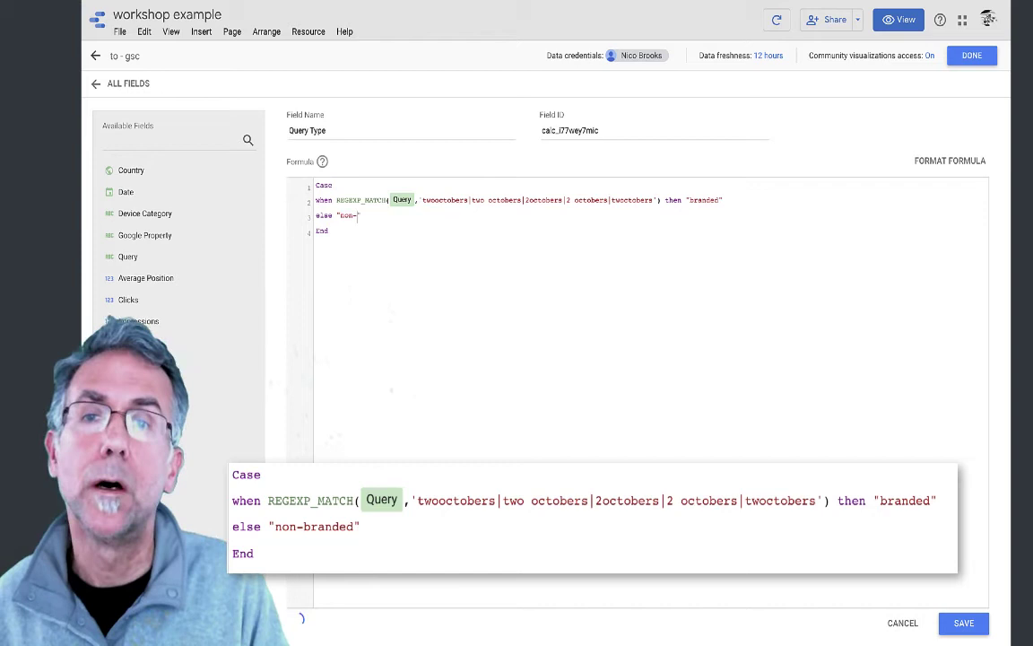
pyautogui.write('nded')
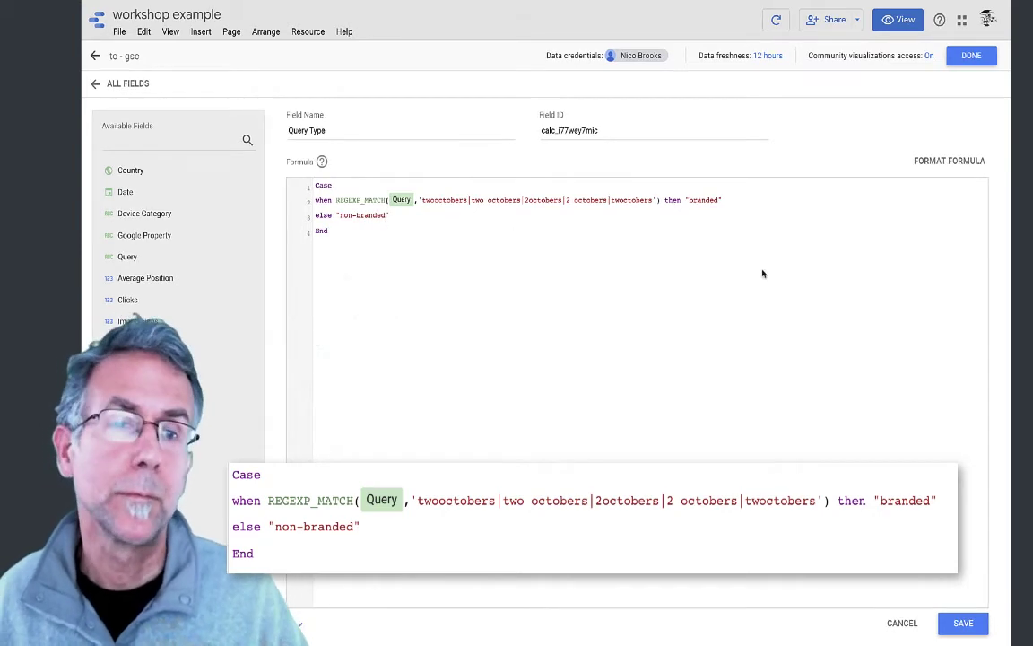
pyautogui.click(963, 623)
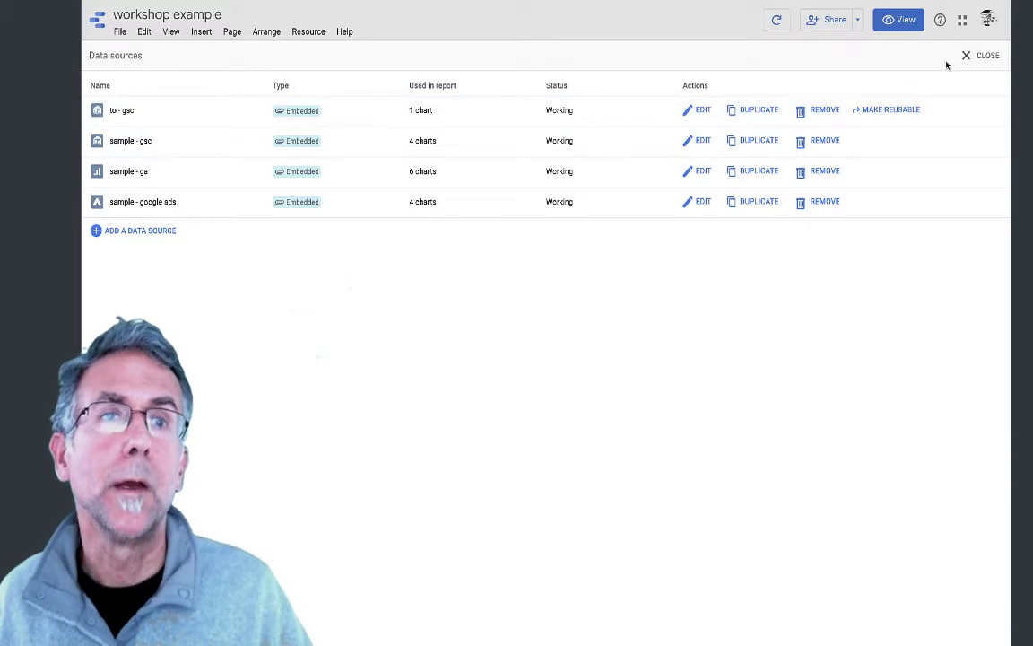
# Add Query Type as the table's second dimension, then enlarge and reposition the table to eleven rows
pyautogui.click(984, 57)
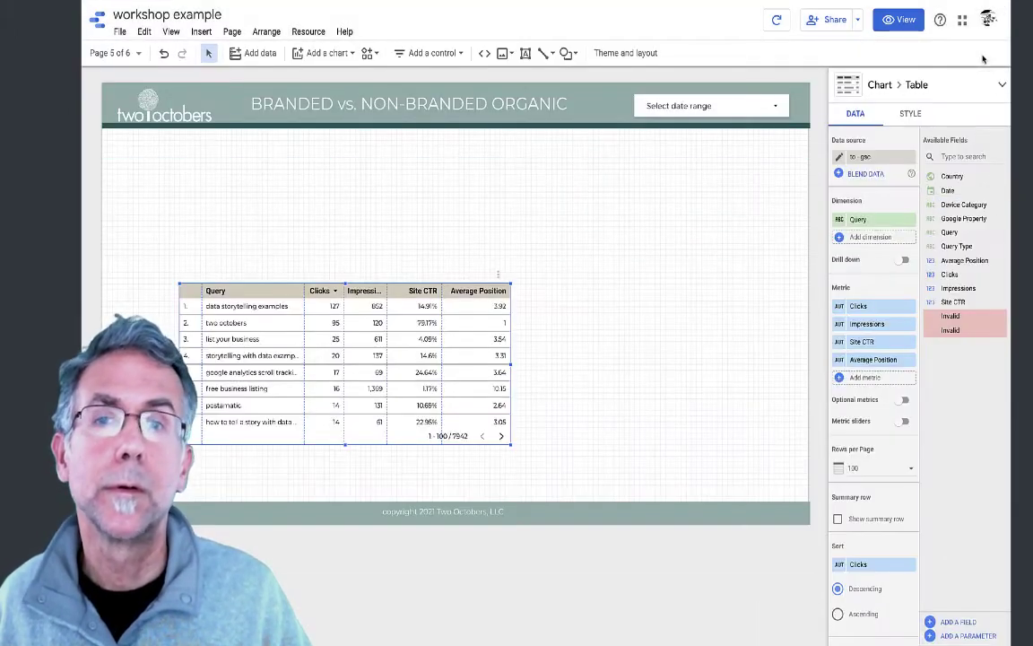
pyautogui.moveTo(422, 323); pyautogui.dragTo(428, 262)
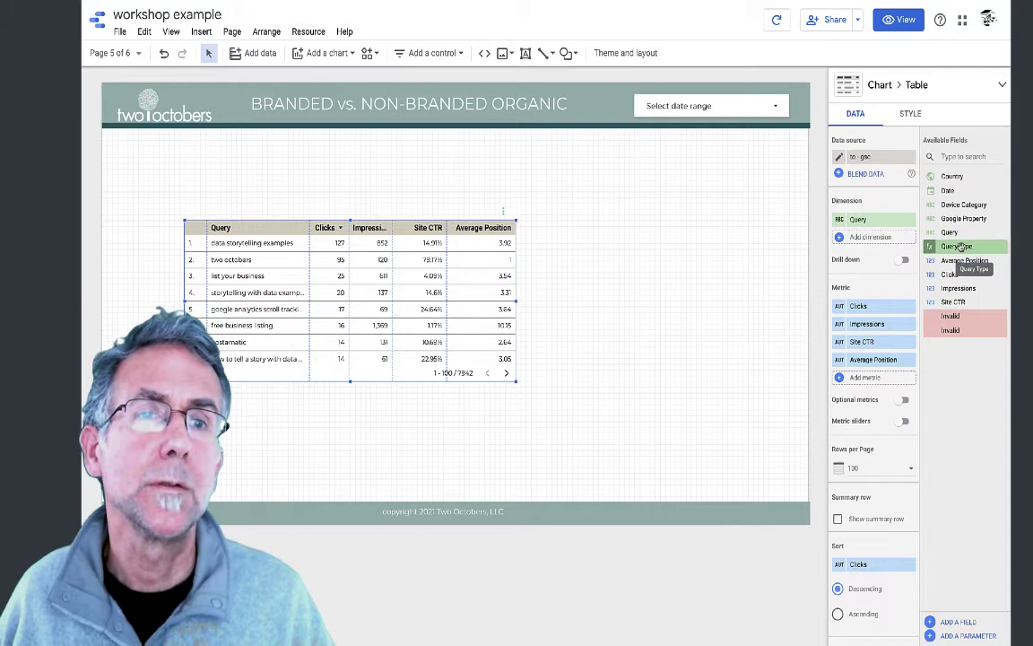
pyautogui.moveTo(960, 246); pyautogui.dragTo(874, 237)
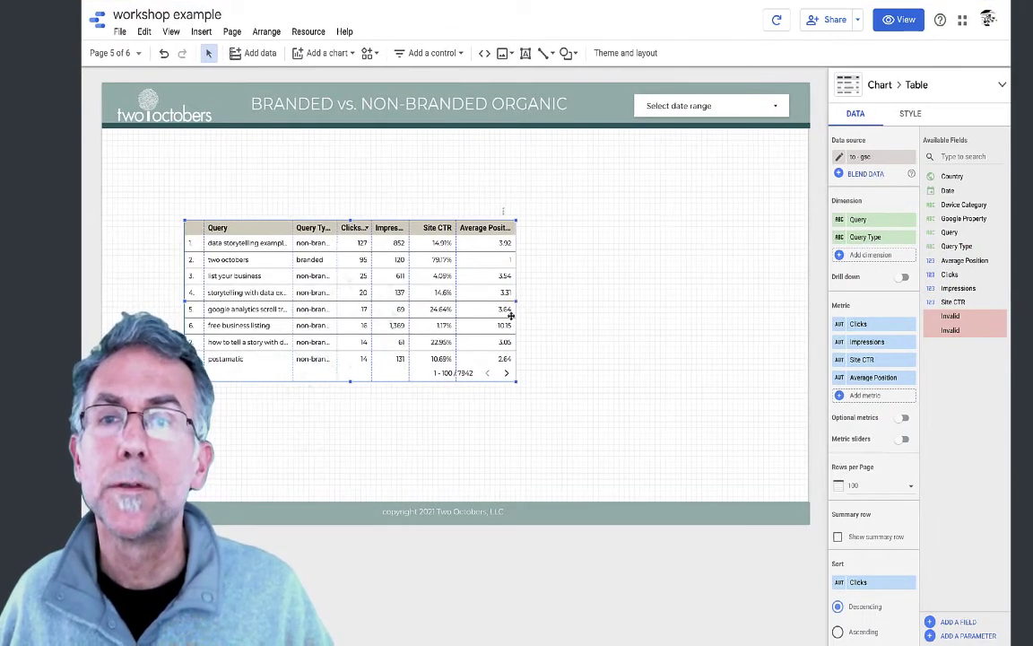
pyautogui.moveTo(515, 302); pyautogui.dragTo(671, 290)
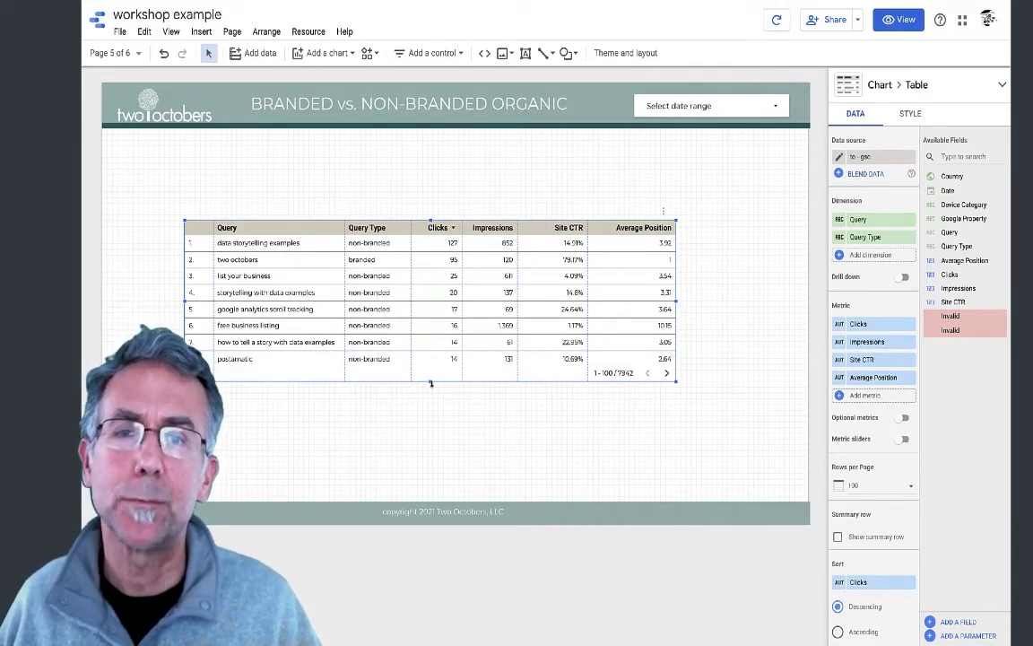
pyautogui.moveTo(431, 382); pyautogui.dragTo(430, 438)
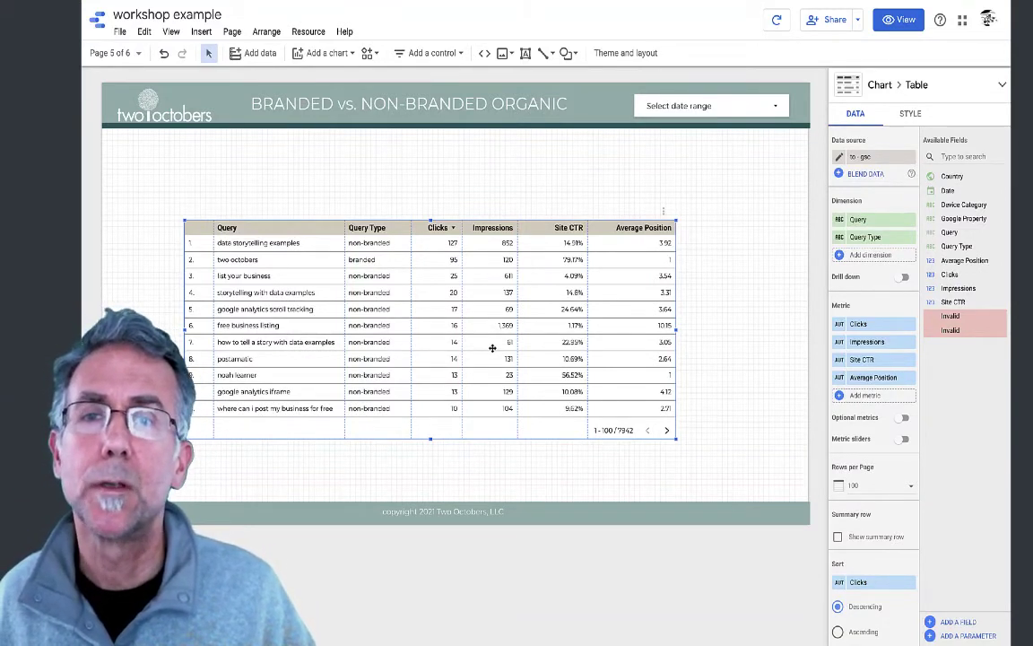
pyautogui.moveTo(449, 284); pyautogui.dragTo(475, 325)
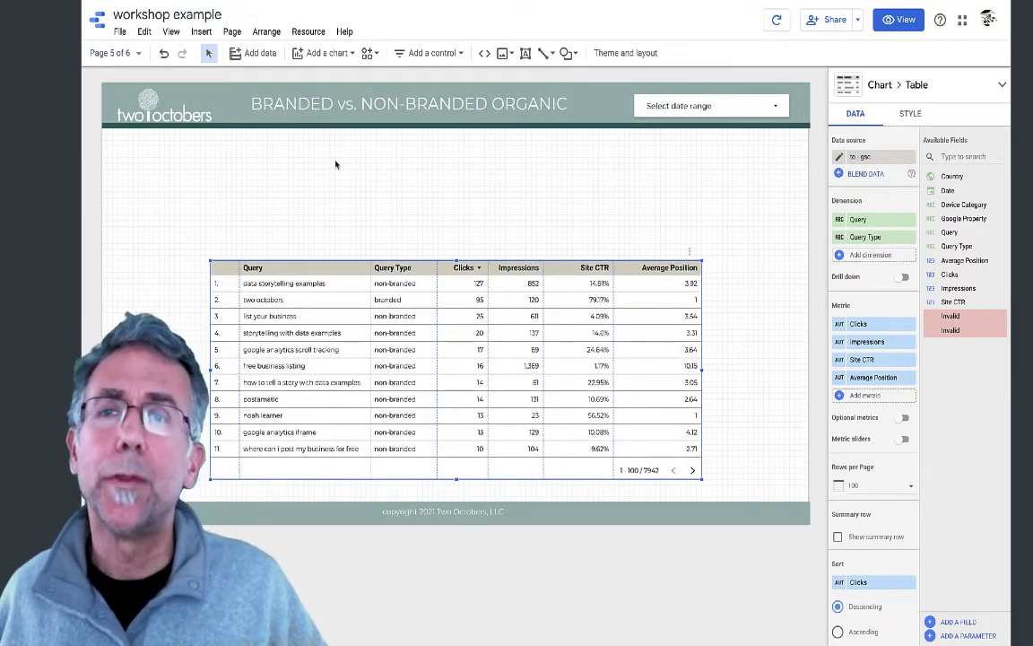
# Insert a time series chart near the top and widen it to match the table
pyautogui.click(200, 32)
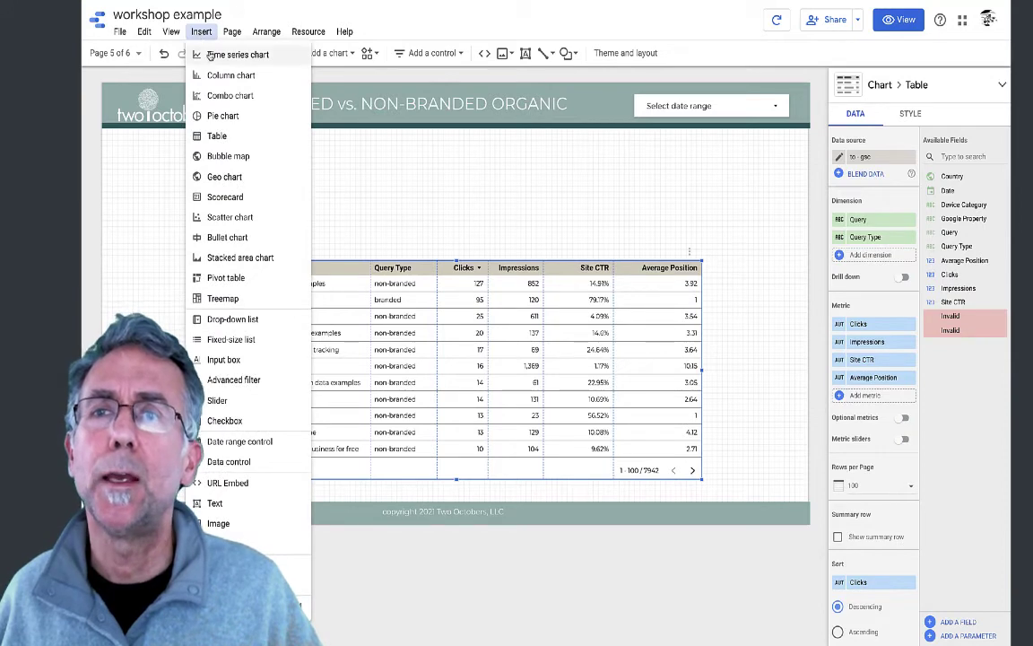
pyautogui.click(230, 58)
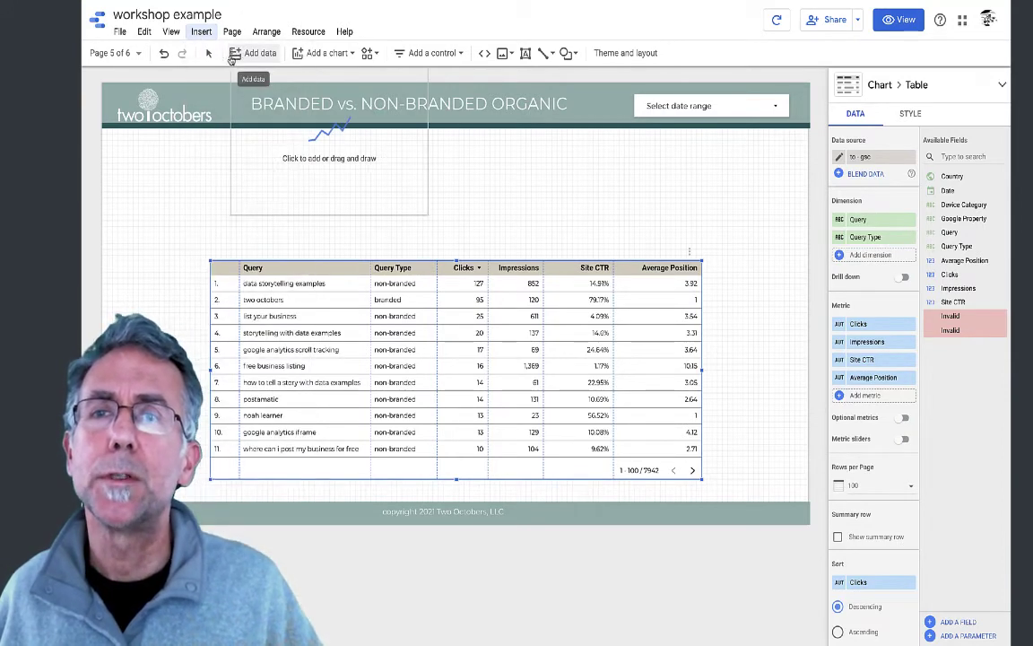
pyautogui.click(197, 145)
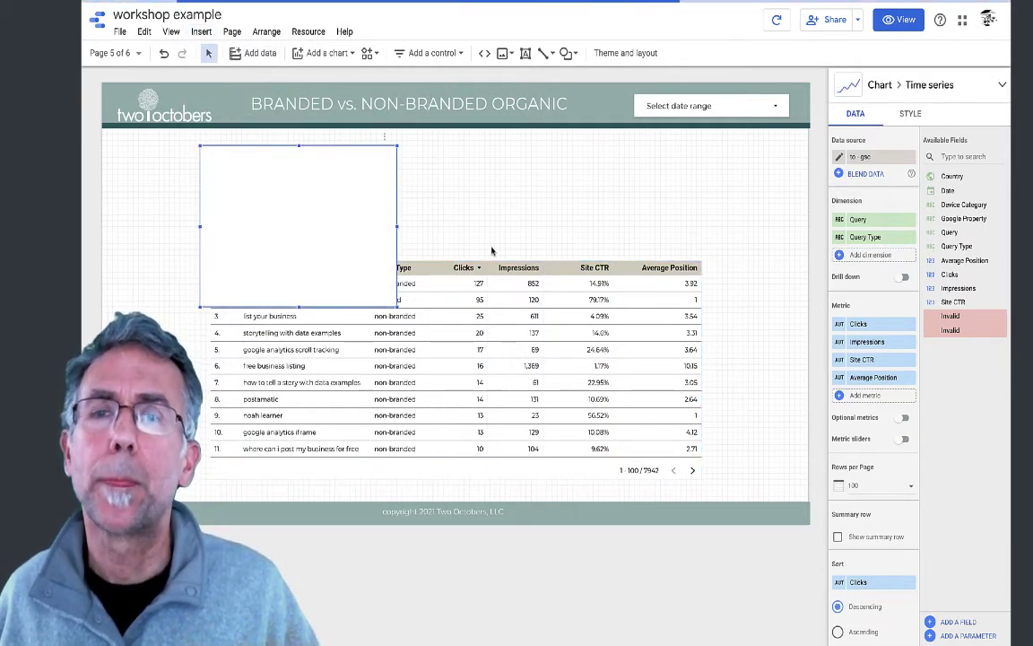
pyautogui.moveTo(397, 226); pyautogui.dragTo(552, 225)
pyautogui.moveTo(631, 215); pyautogui.dragTo(698, 215)
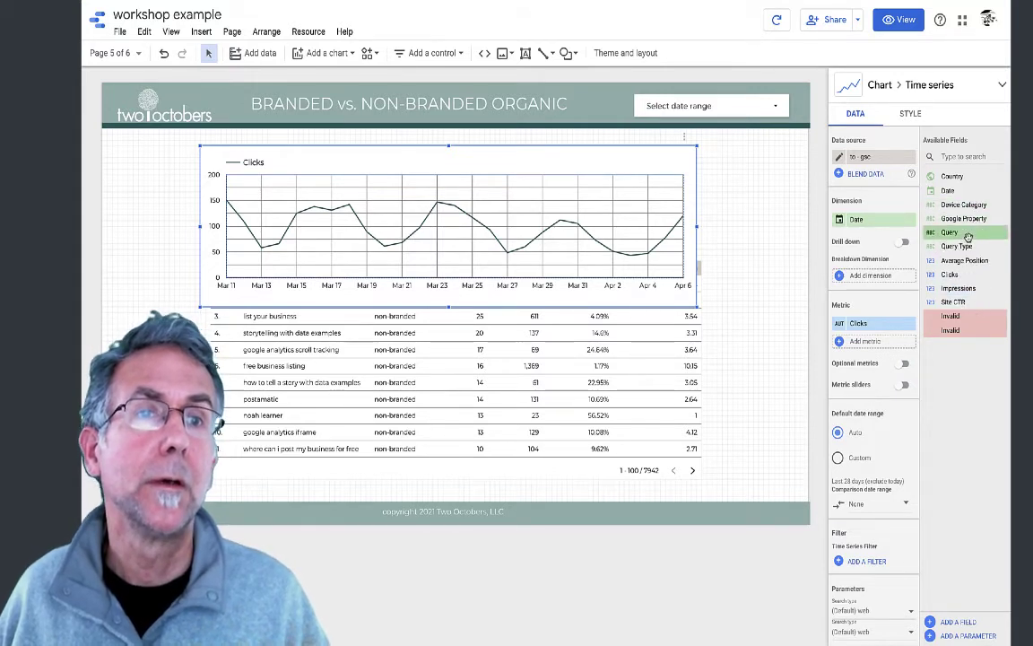
# Break the time series down by Query Type and chart Impressions instead of Clicks
pyautogui.moveTo(964, 248); pyautogui.dragTo(842, 281)
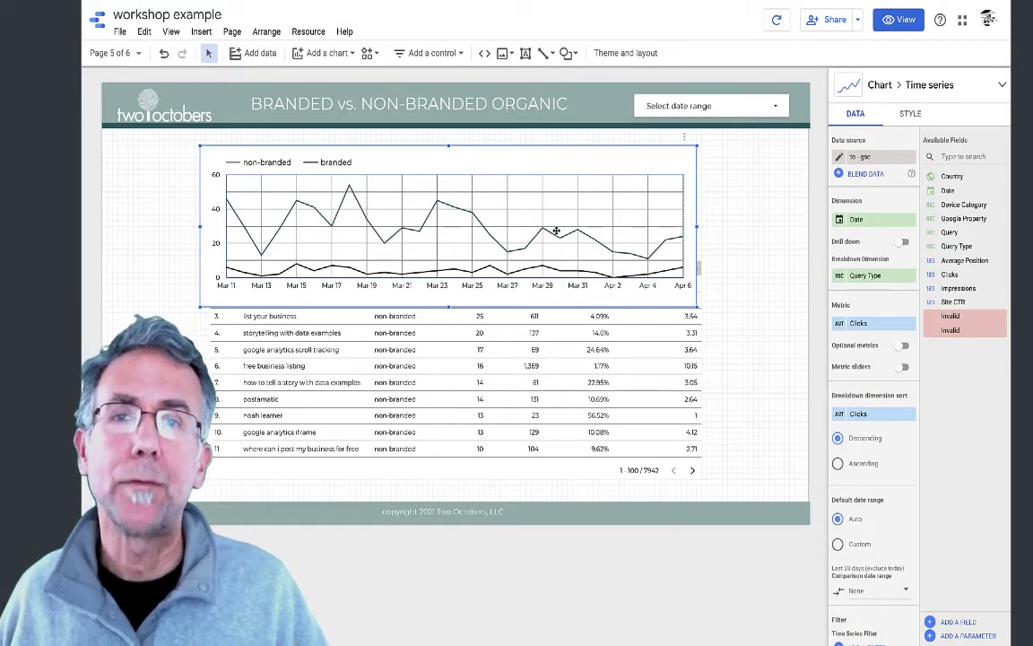
pyautogui.moveTo(556, 231); pyautogui.dragTo(561, 226)
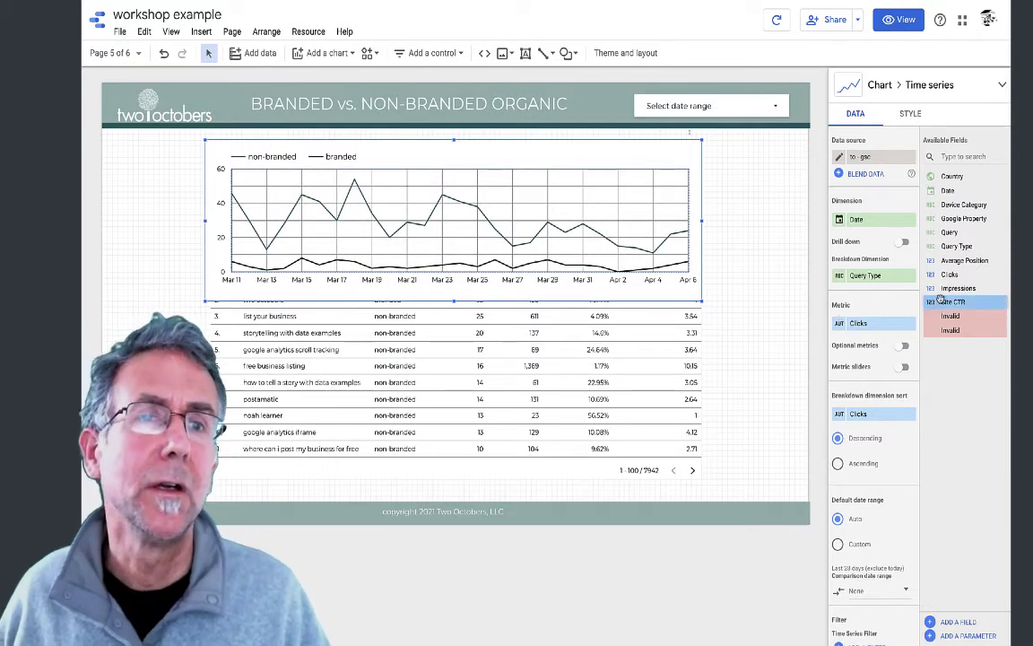
pyautogui.moveTo(950, 288); pyautogui.dragTo(867, 327)
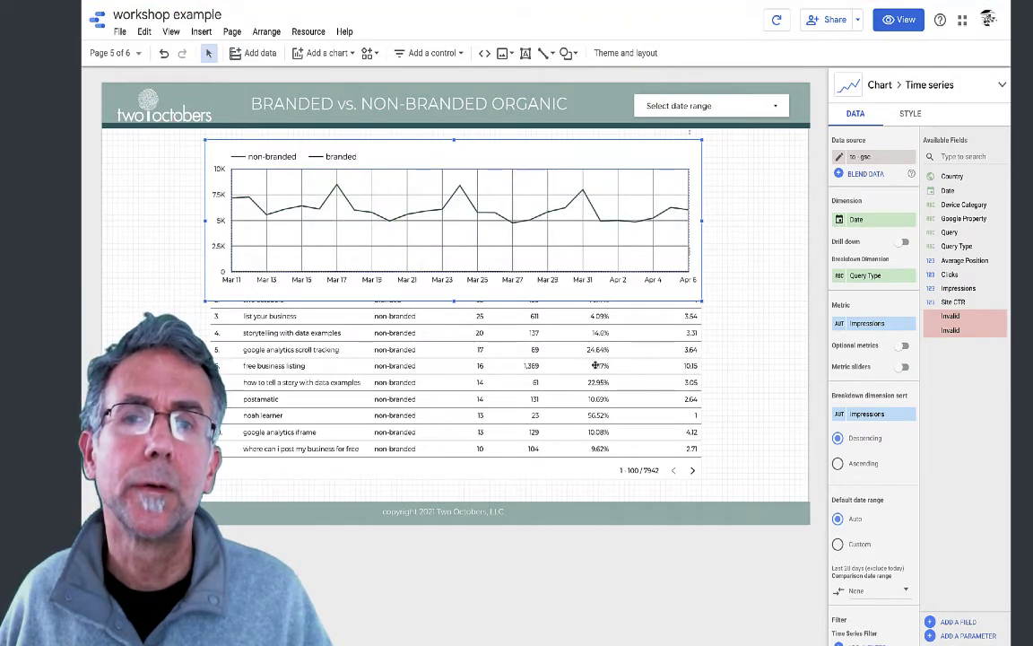
pyautogui.moveTo(558, 370); pyautogui.dragTo(504, 383)
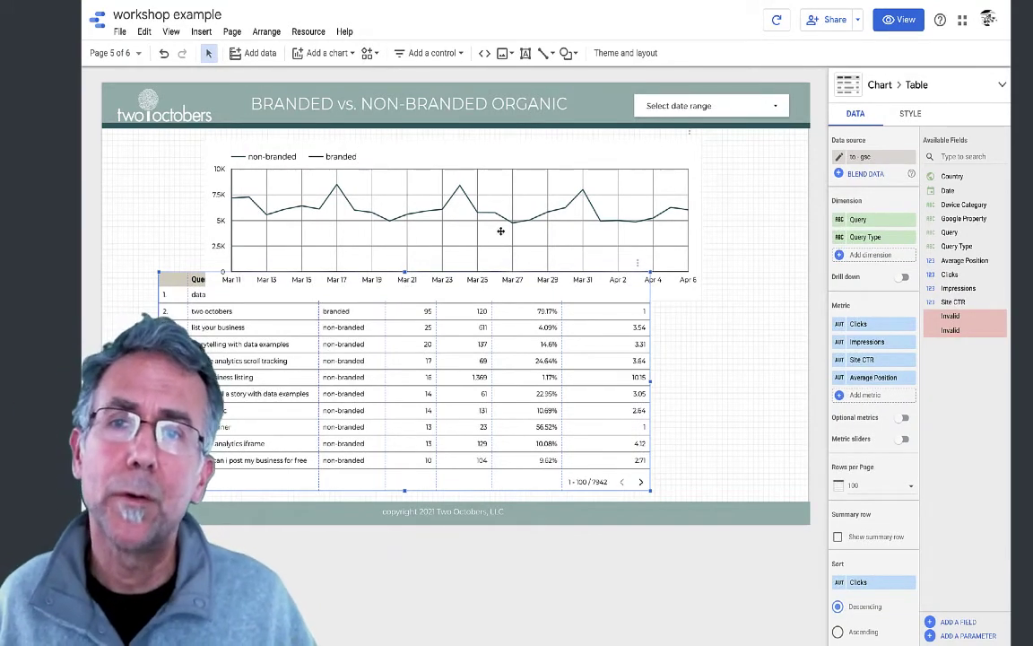
# Shorten and shift the line chart and narrow the table to align beneath it
pyautogui.moveTo(500, 230); pyautogui.dragTo(435, 231)
pyautogui.moveTo(391, 294); pyautogui.dragTo(391, 265)
pyautogui.moveTo(388, 344); pyautogui.dragTo(384, 342)
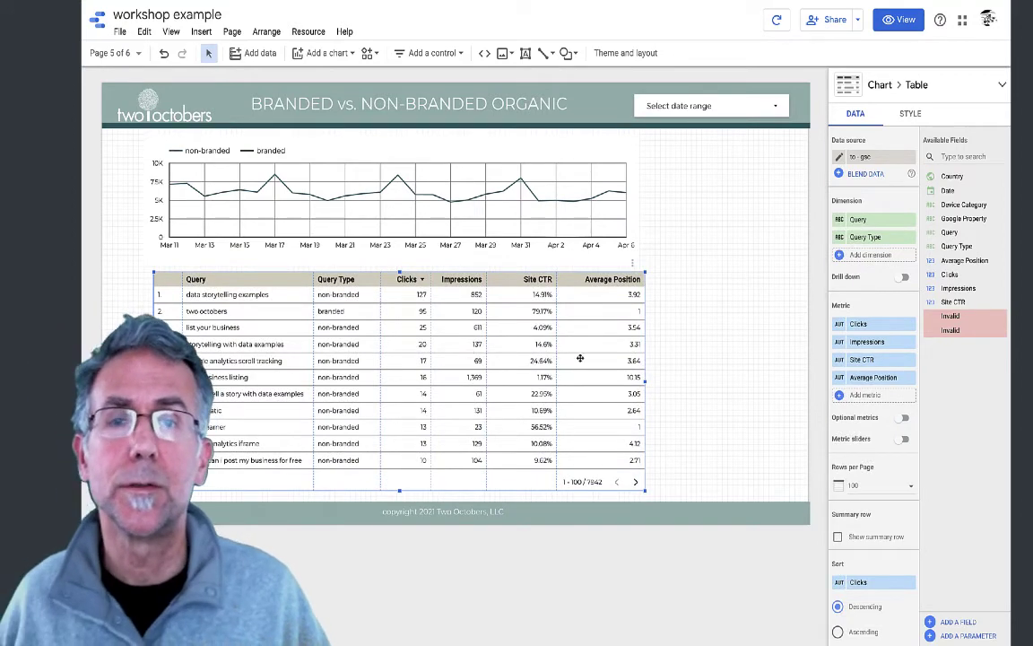
pyautogui.moveTo(644, 382); pyautogui.dragTo(516, 377)
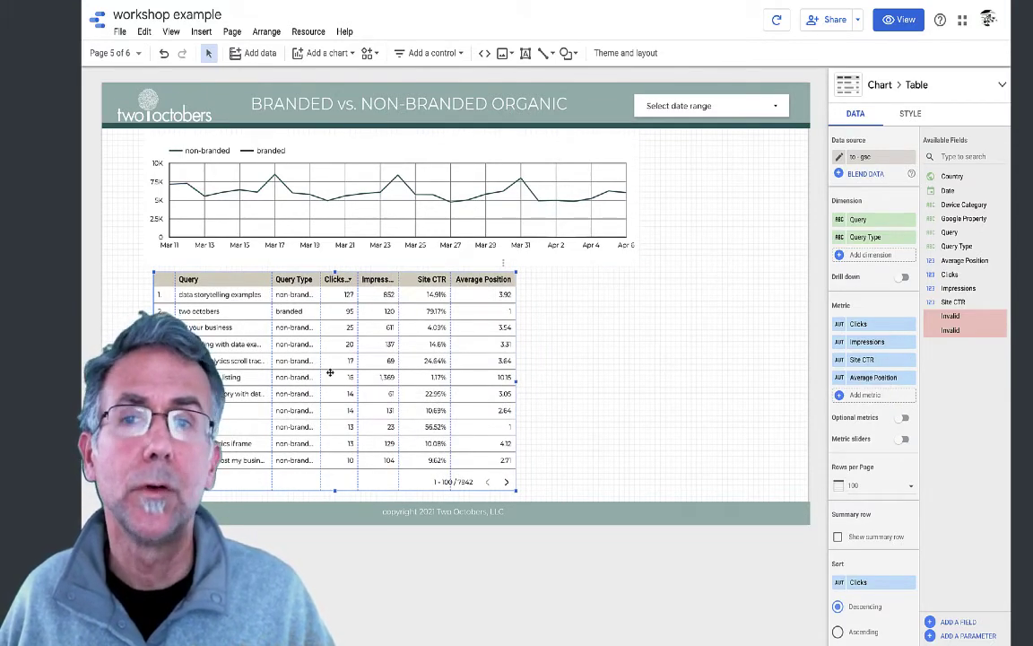
# Remove Query Type from the table, narrow it further, and duplicate it to the right
pyautogui.click(910, 237)
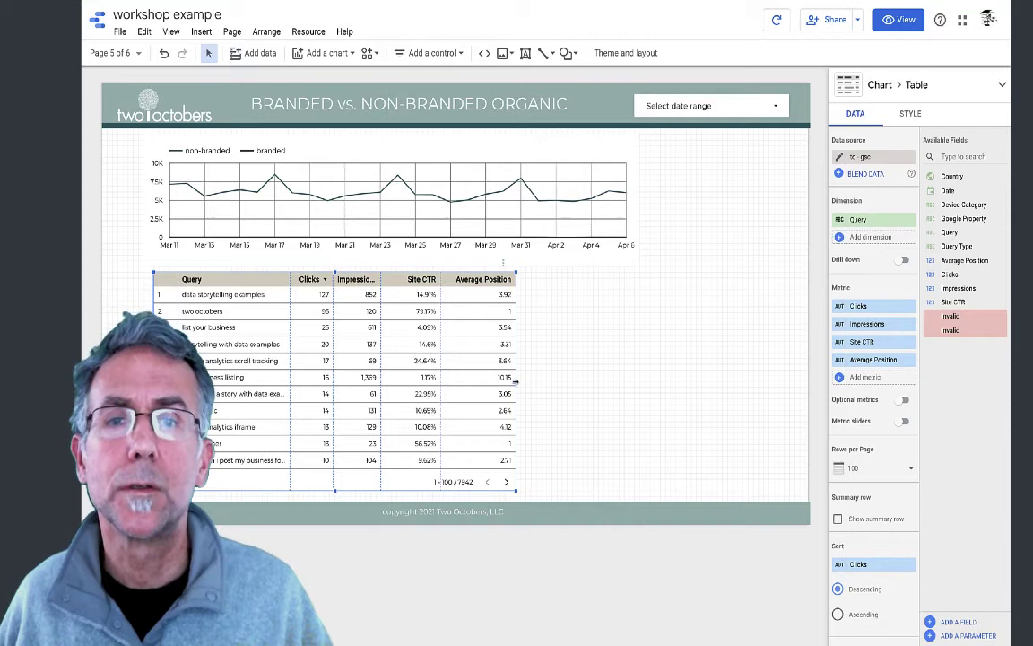
pyautogui.moveTo(516, 382); pyautogui.dragTo(485, 378)
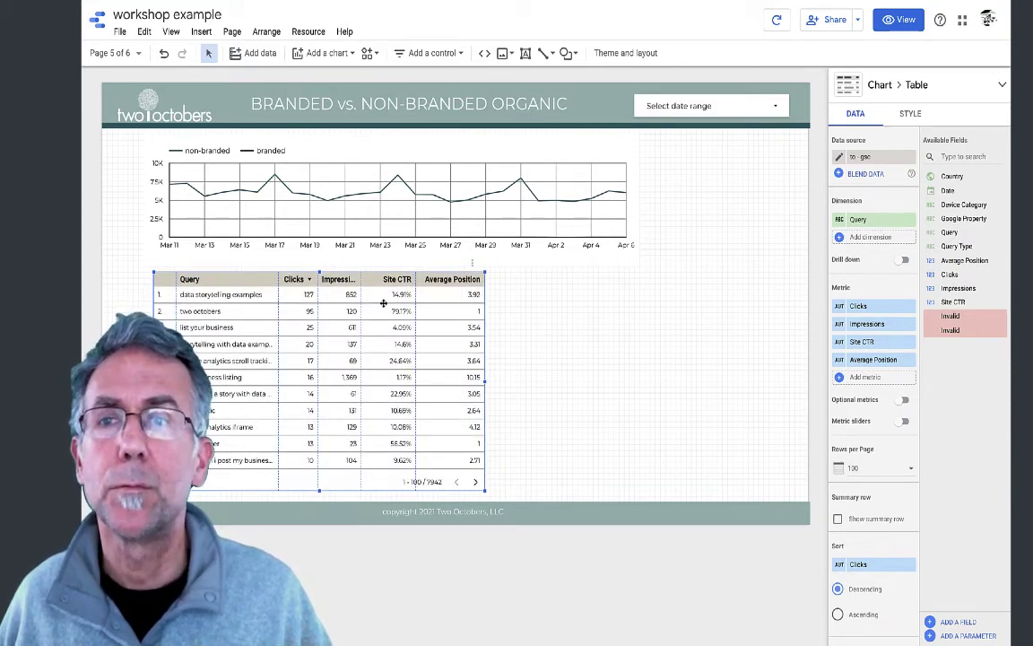
pyautogui.moveTo(381, 307)
pyautogui.mouseDown()
pyautogui.moveTo(343, 272)
pyautogui.moveTo(380, 303)
pyautogui.mouseUp()
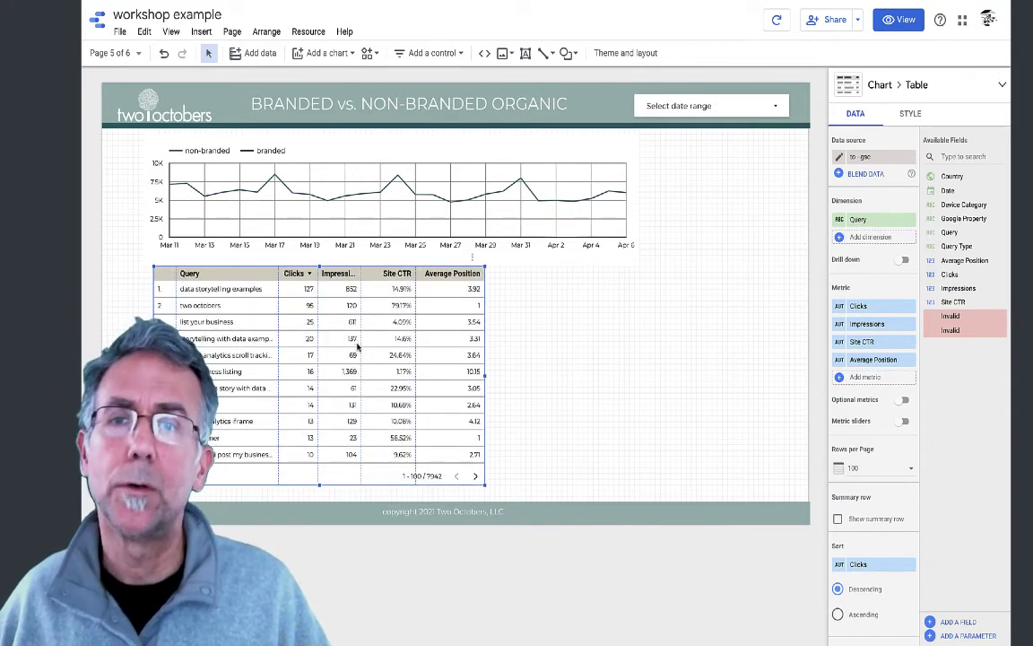
pyautogui.moveTo(358, 350); pyautogui.dragTo(638, 338)
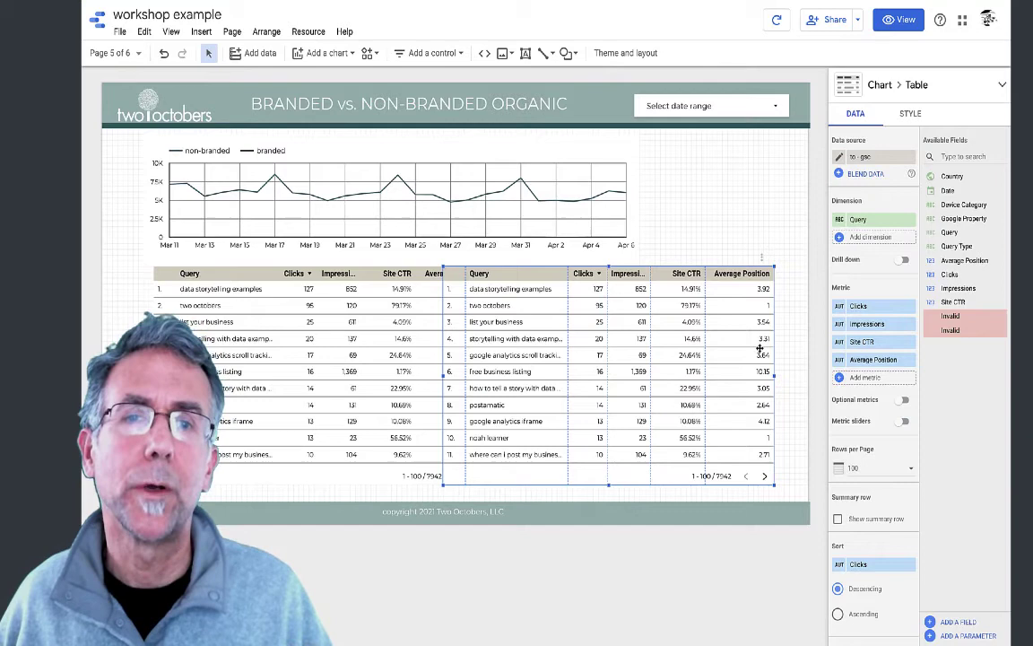
# Move the original table left and the copy slightly right
pyautogui.moveTo(313, 338); pyautogui.dragTo(267, 338)
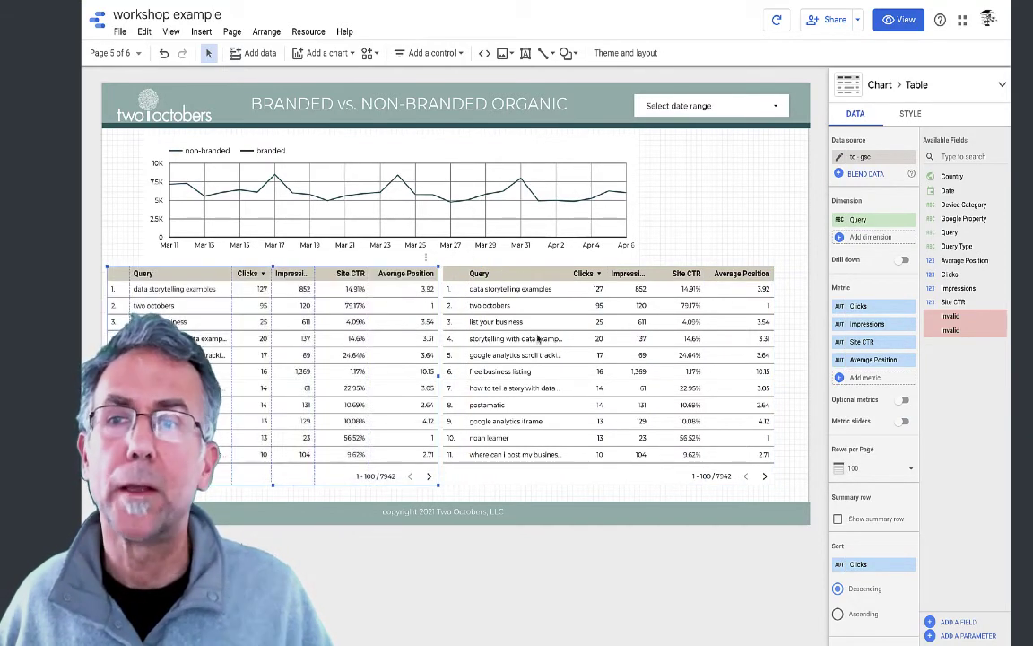
pyautogui.moveTo(488, 307); pyautogui.dragTo(555, 339)
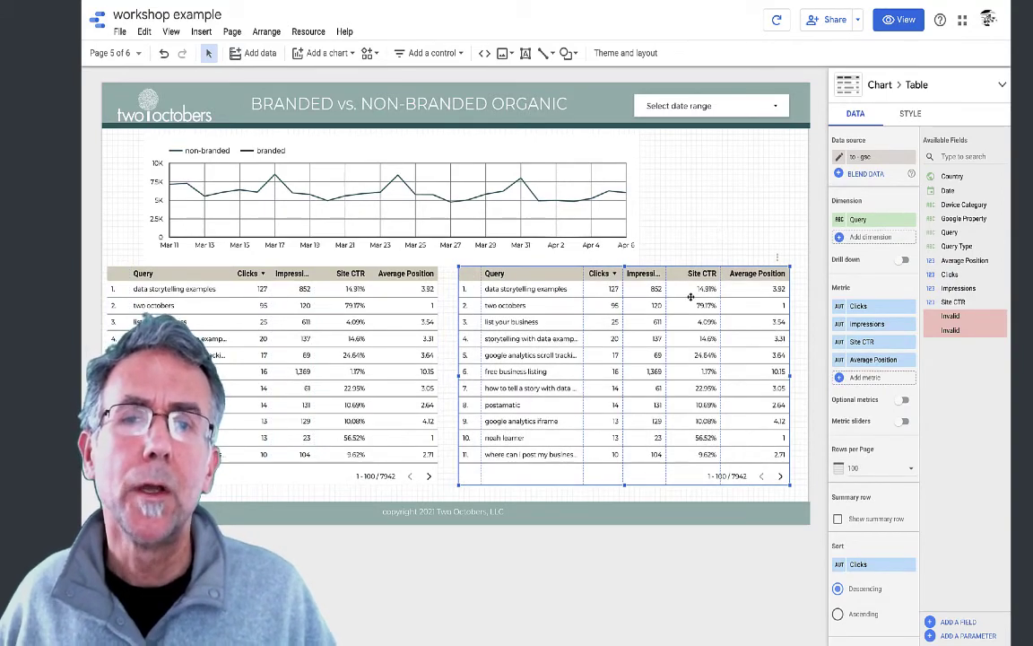
pyautogui.scroll(-10, 856, 403)
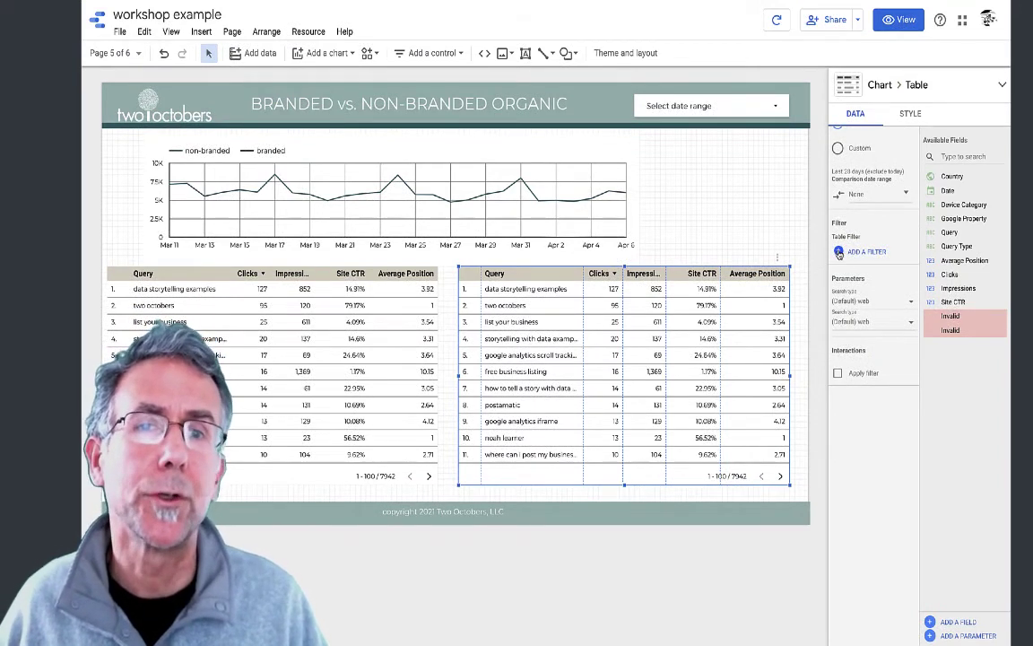
# Filter the right table to rows where Query Type equals non-branded
pyautogui.click(839, 252)
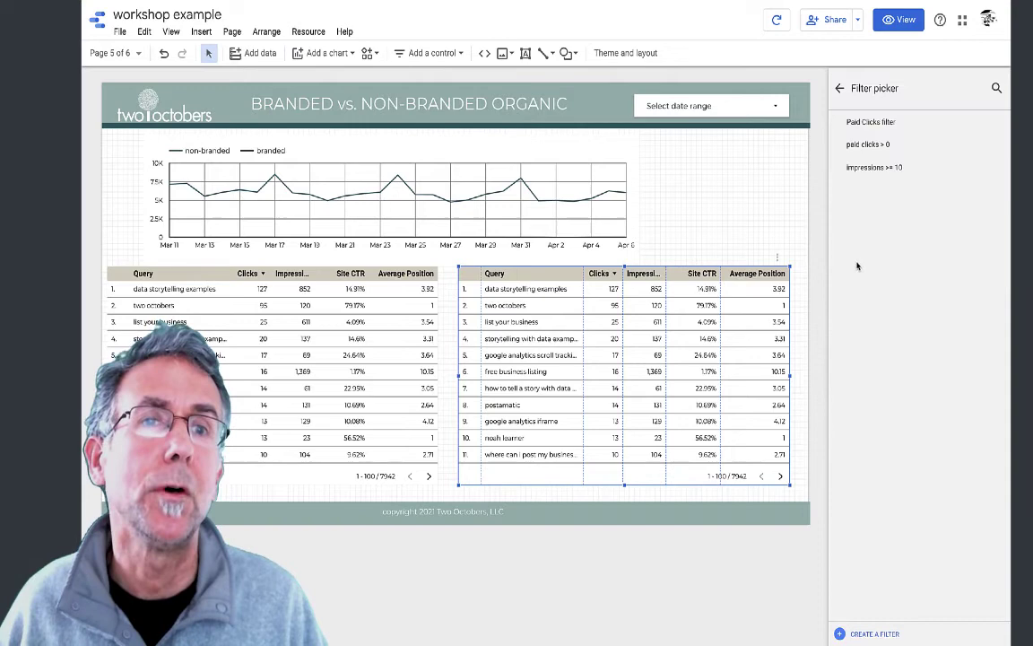
pyautogui.click(839, 633)
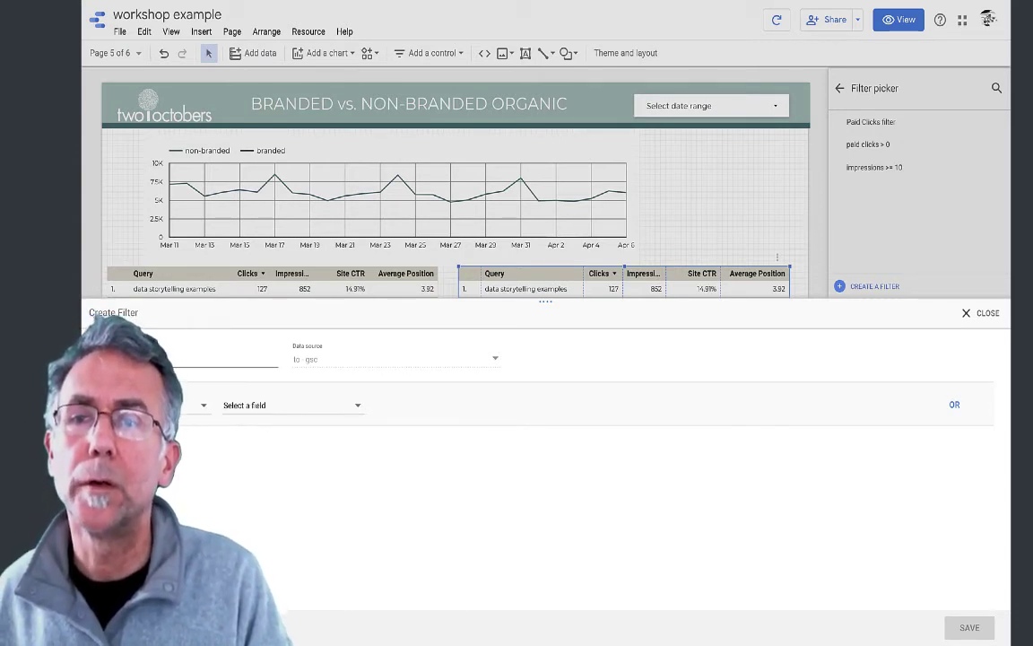
pyautogui.click(269, 408)
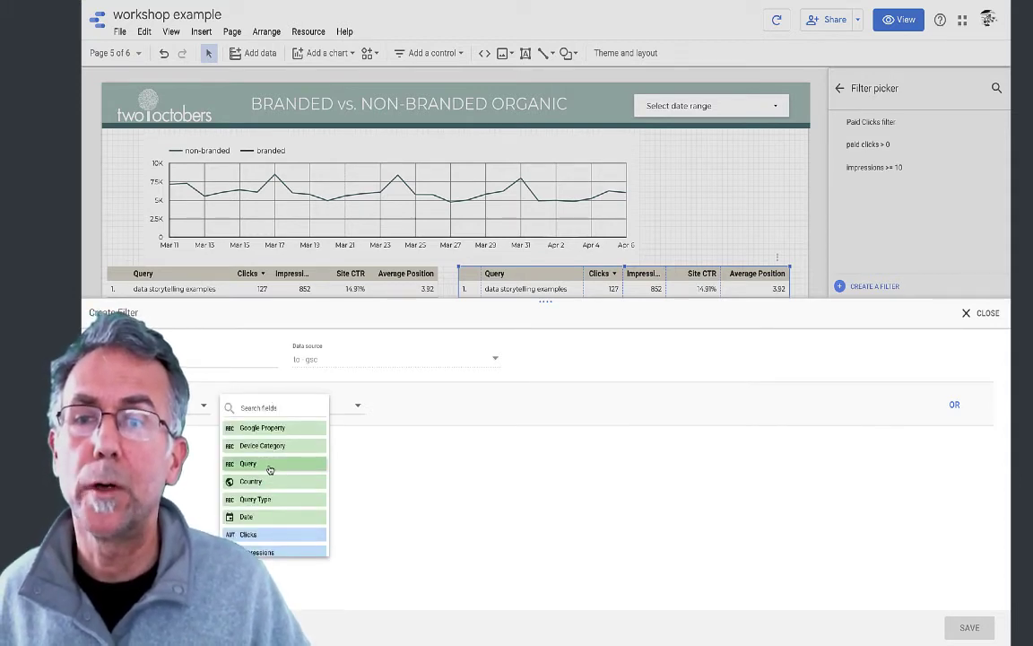
pyautogui.click(260, 463)
pyautogui.click(280, 414)
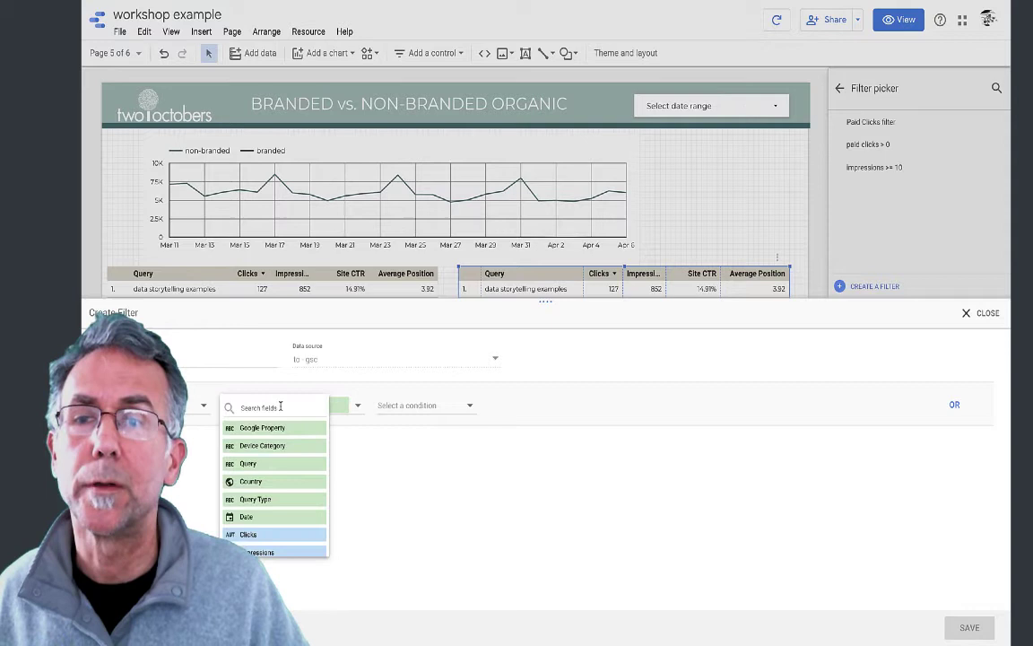
pyautogui.click(275, 500)
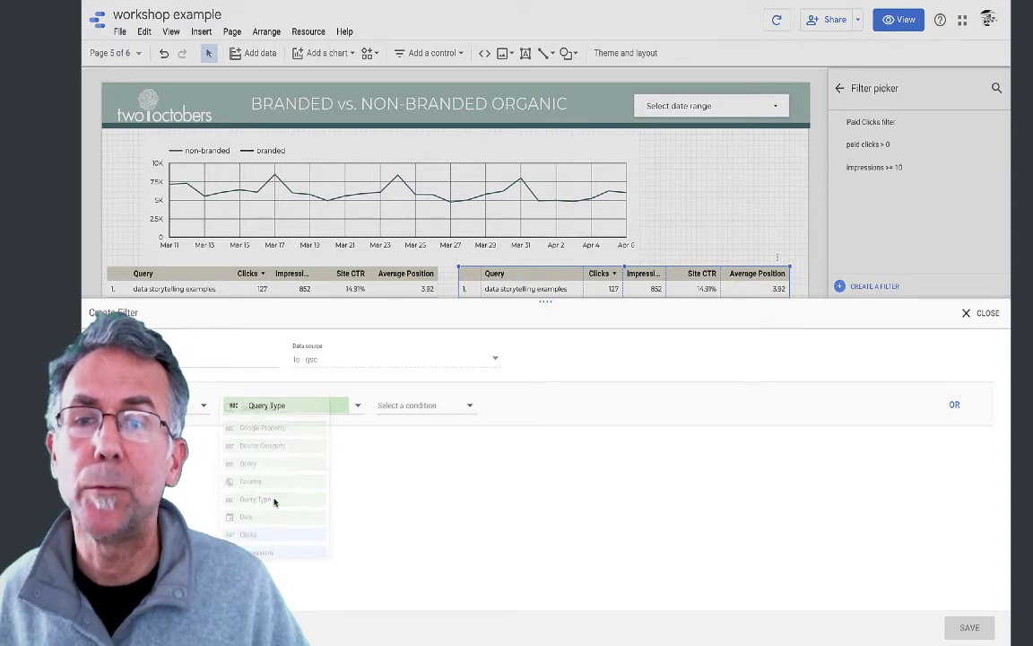
pyautogui.click(406, 405)
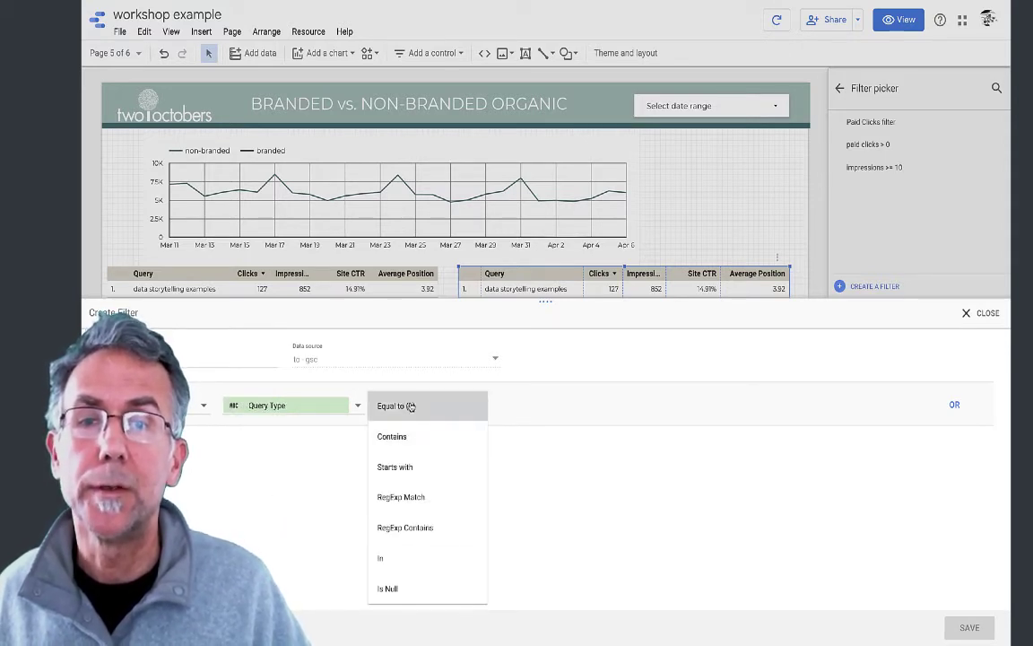
pyautogui.click(410, 405)
pyautogui.click(521, 406)
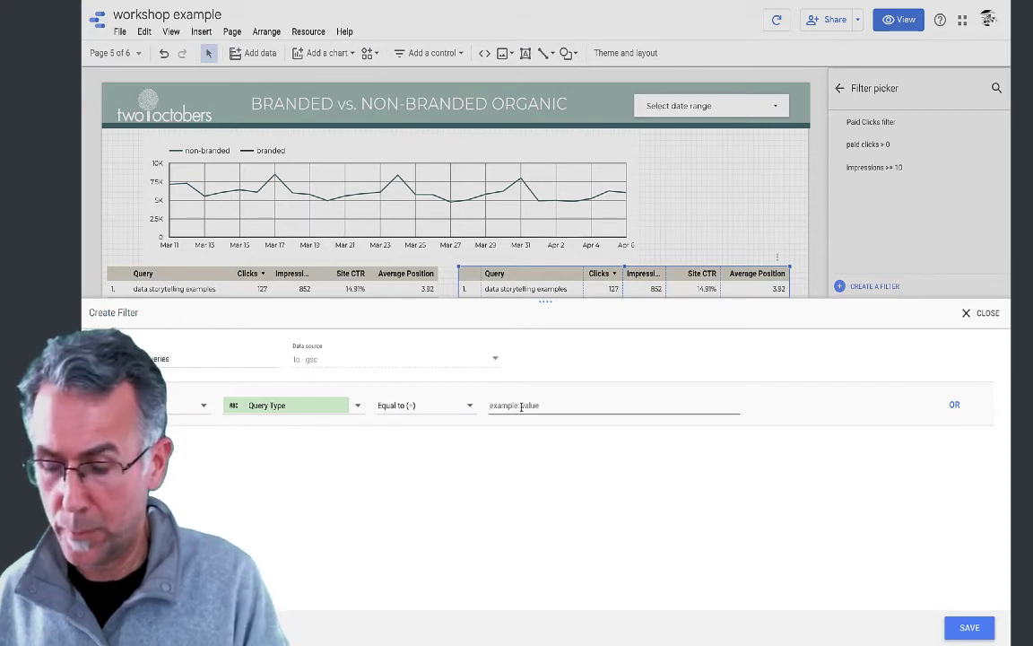
pyautogui.write('randed')
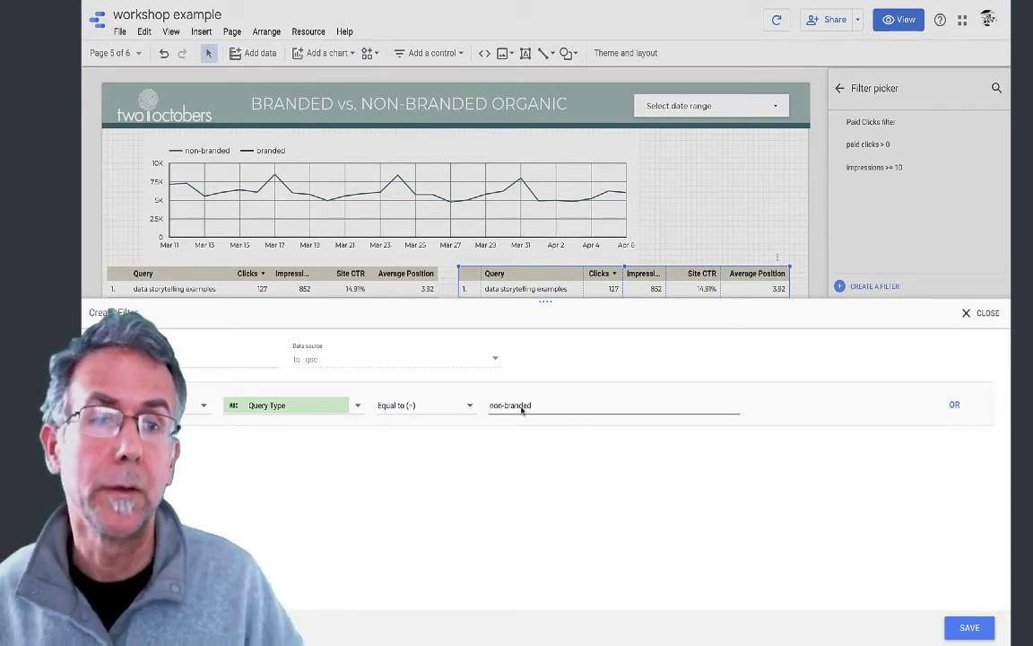
pyautogui.click(969, 628)
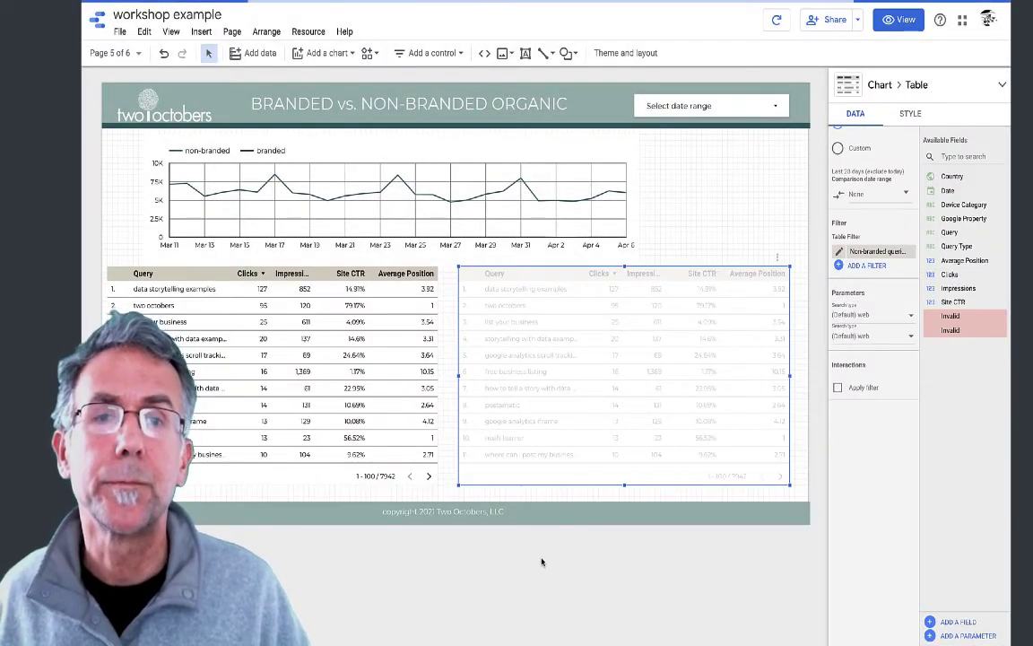
# Filter the left table to Query Type equal to branded, leaving two octobers and twooctobers
pyautogui.click(262, 381)
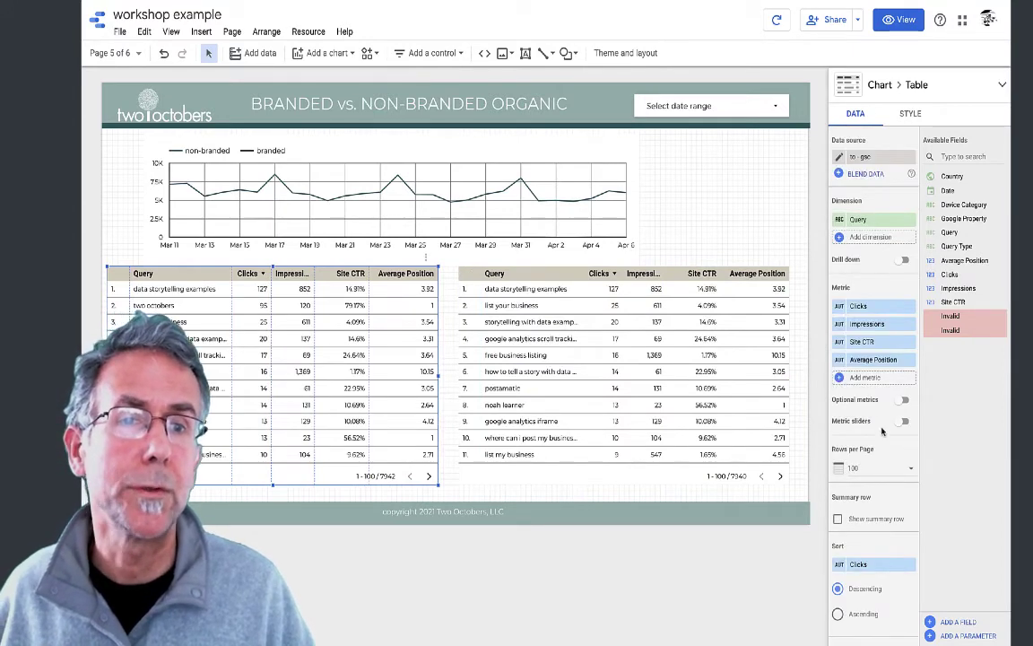
pyautogui.scroll(-4, 868, 484)
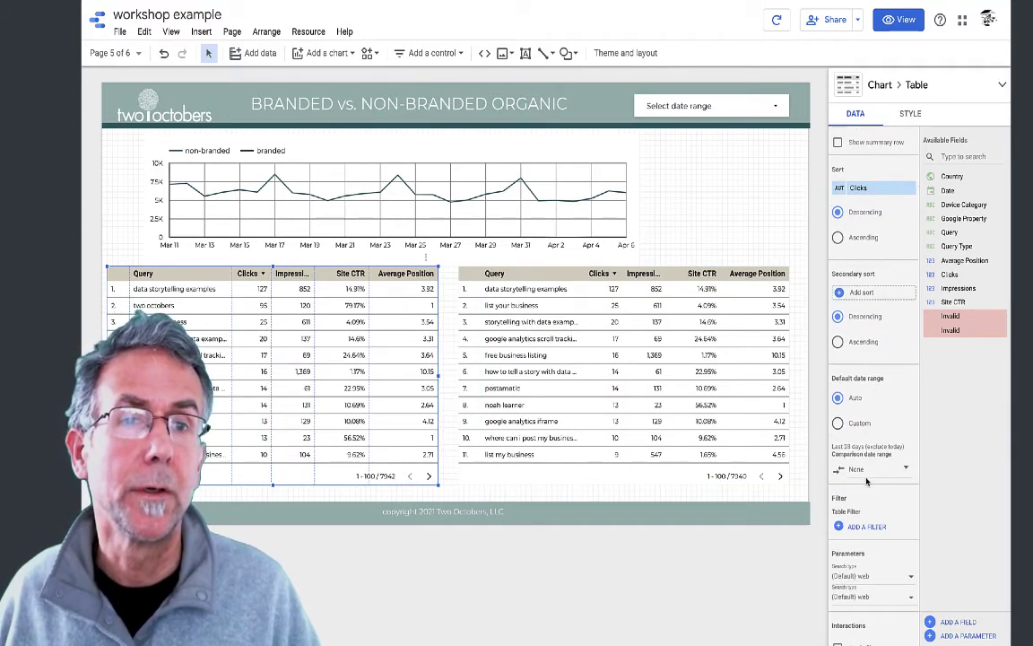
pyautogui.click(866, 526)
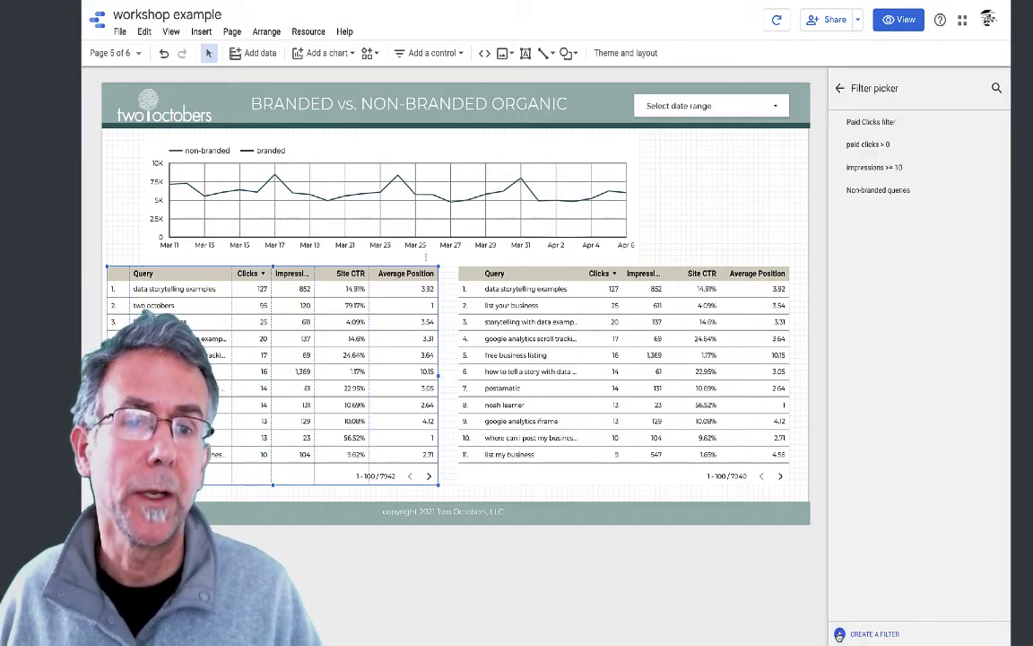
pyautogui.click(839, 634)
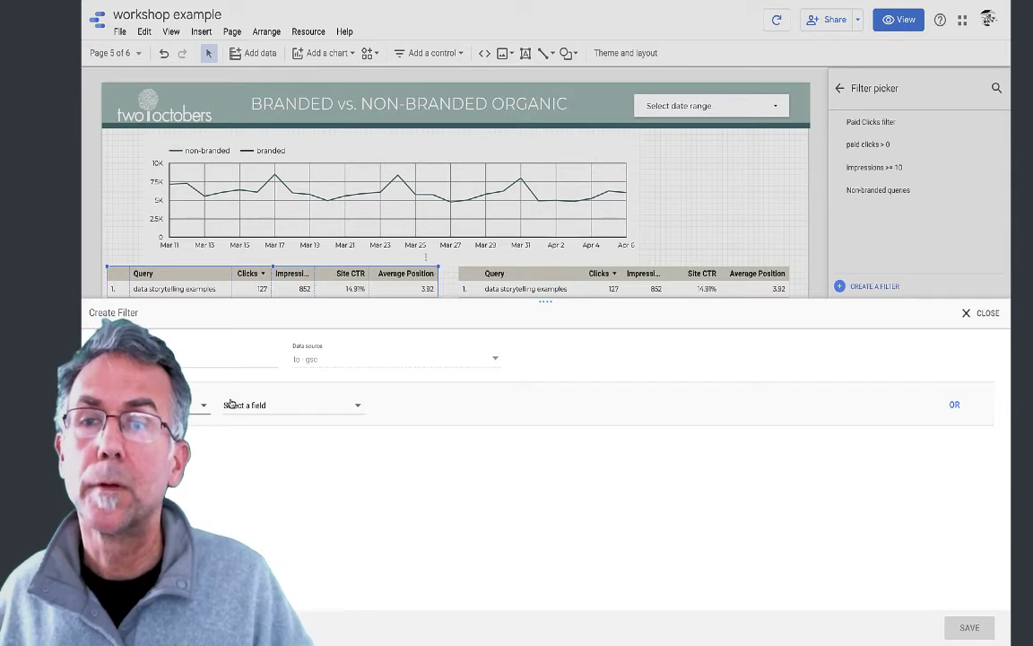
pyautogui.click(260, 412)
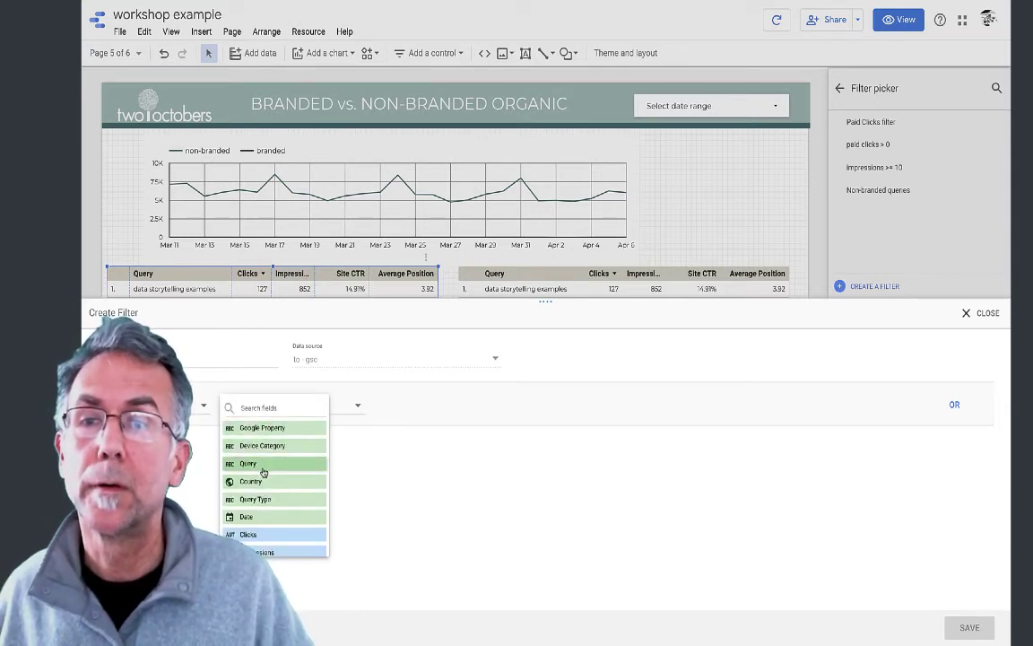
pyautogui.click(267, 499)
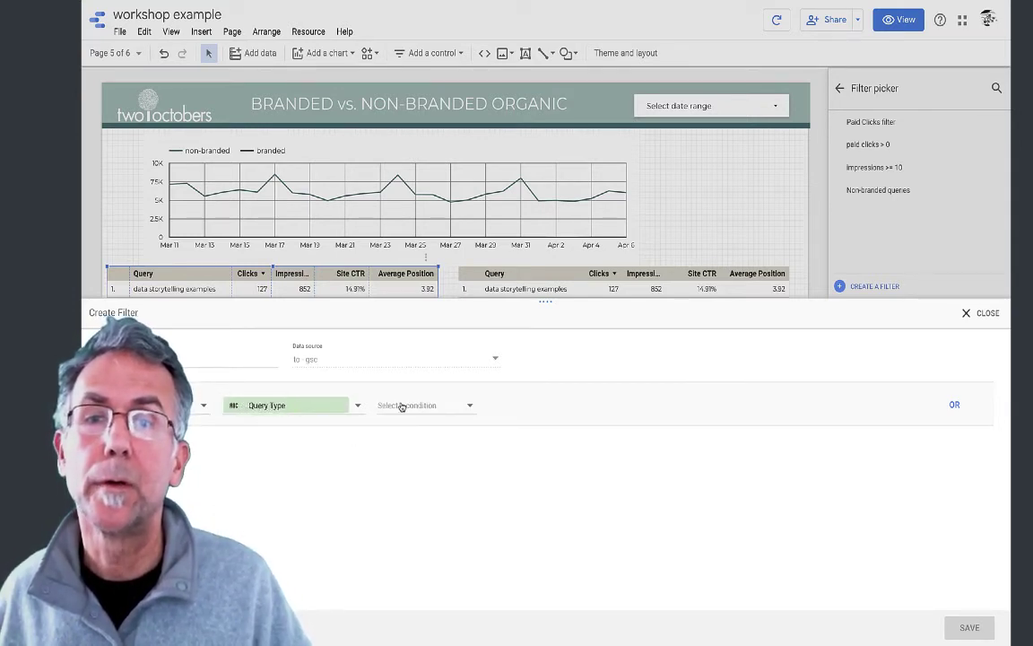
pyautogui.click(401, 406)
pyautogui.click(400, 409)
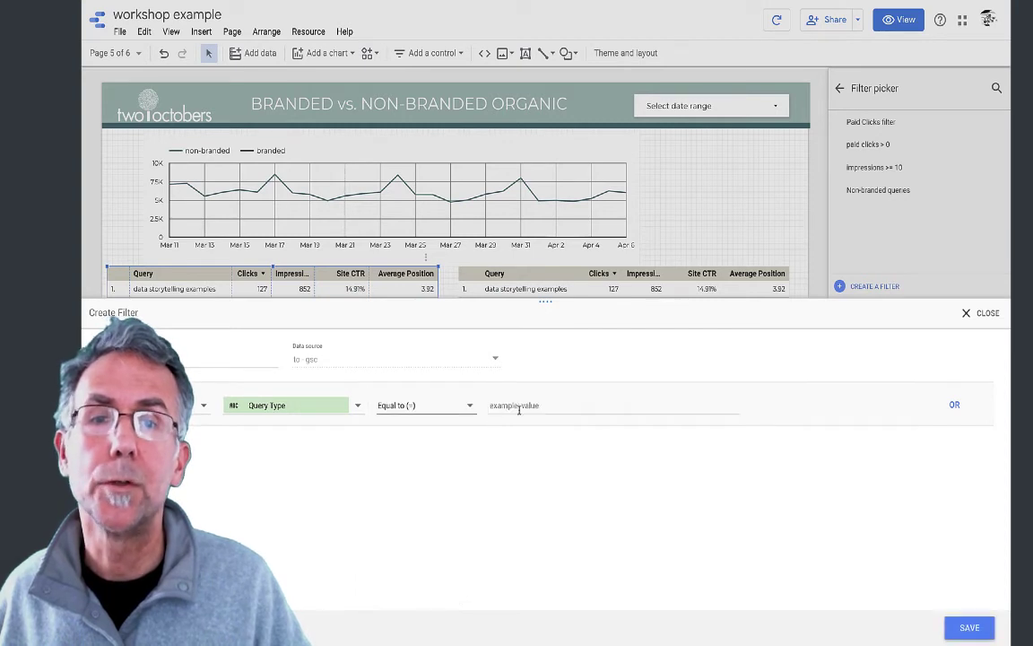
pyautogui.click(520, 407)
pyautogui.write('branded')
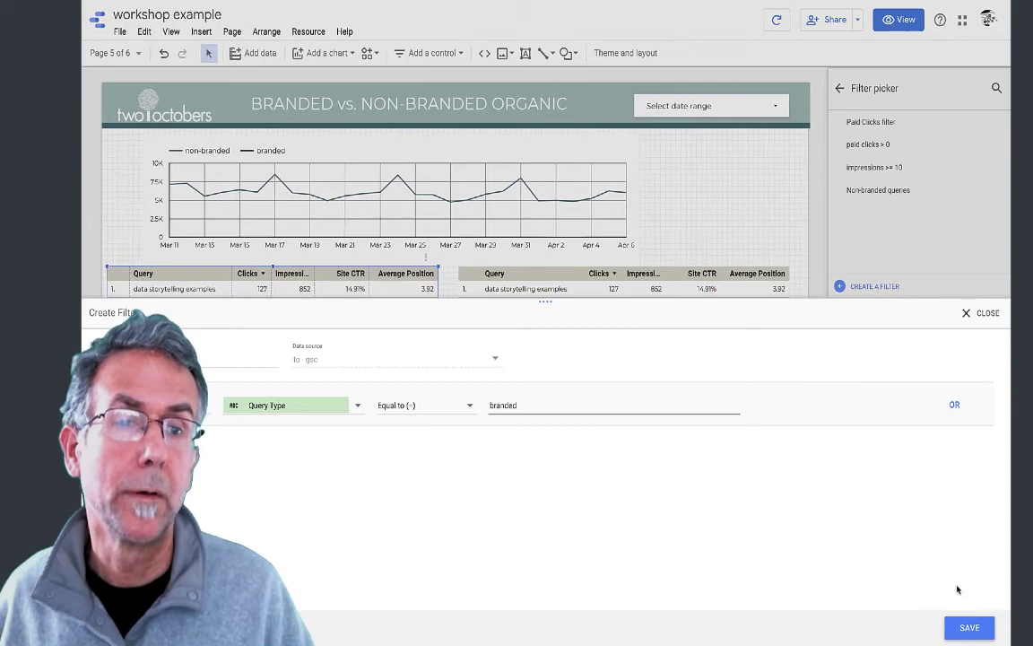
pyautogui.click(969, 627)
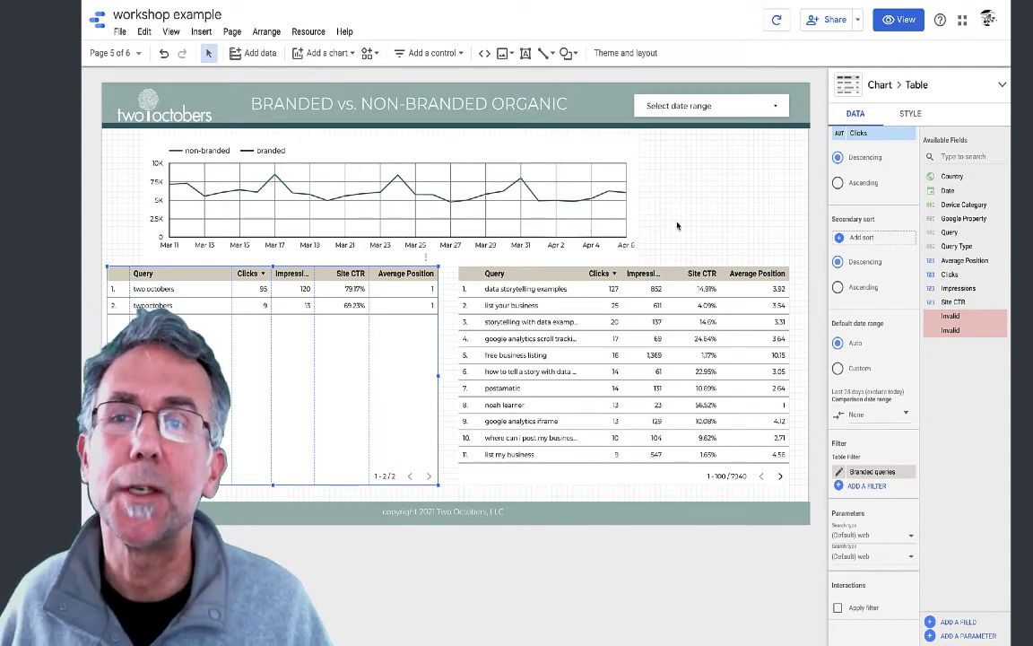
pyautogui.click(415, 207)
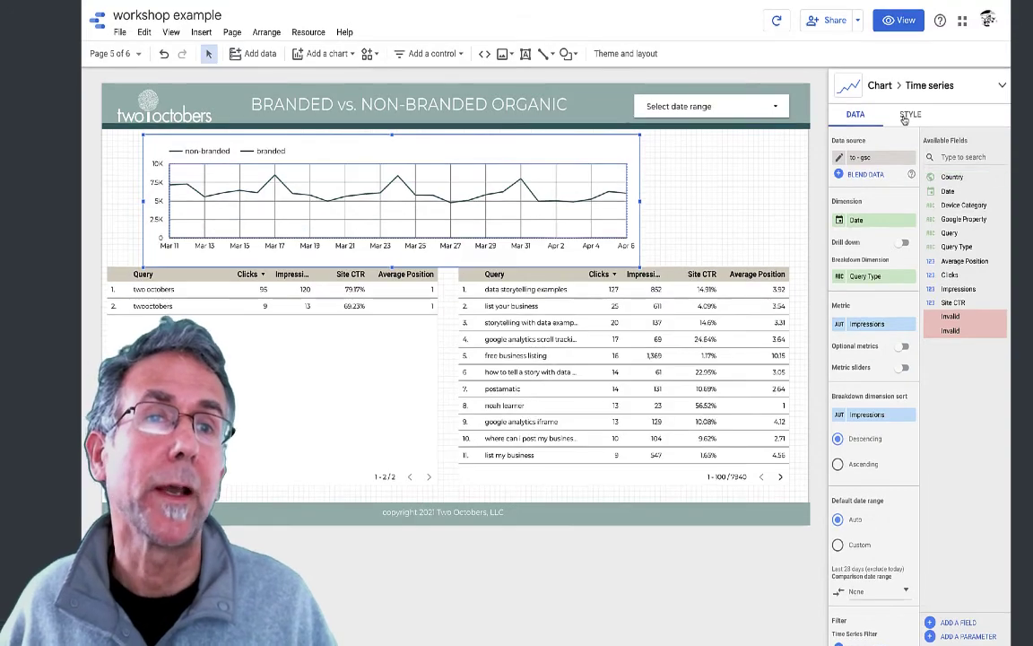
pyautogui.click(910, 114)
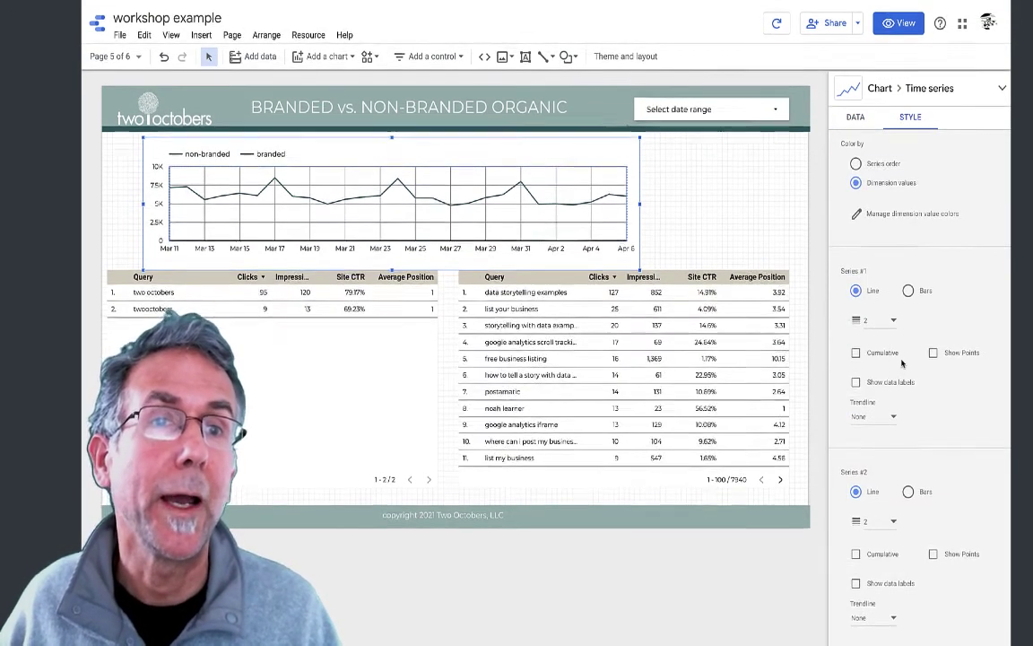
pyautogui.scroll(-5, 902, 362)
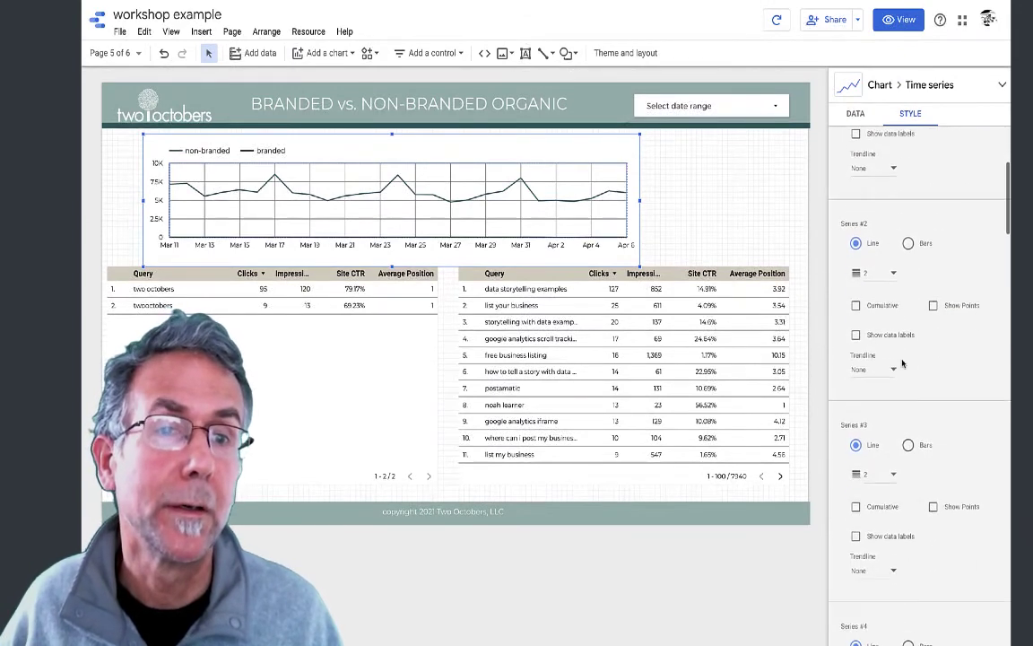
pyautogui.scroll(-10, 902, 362)
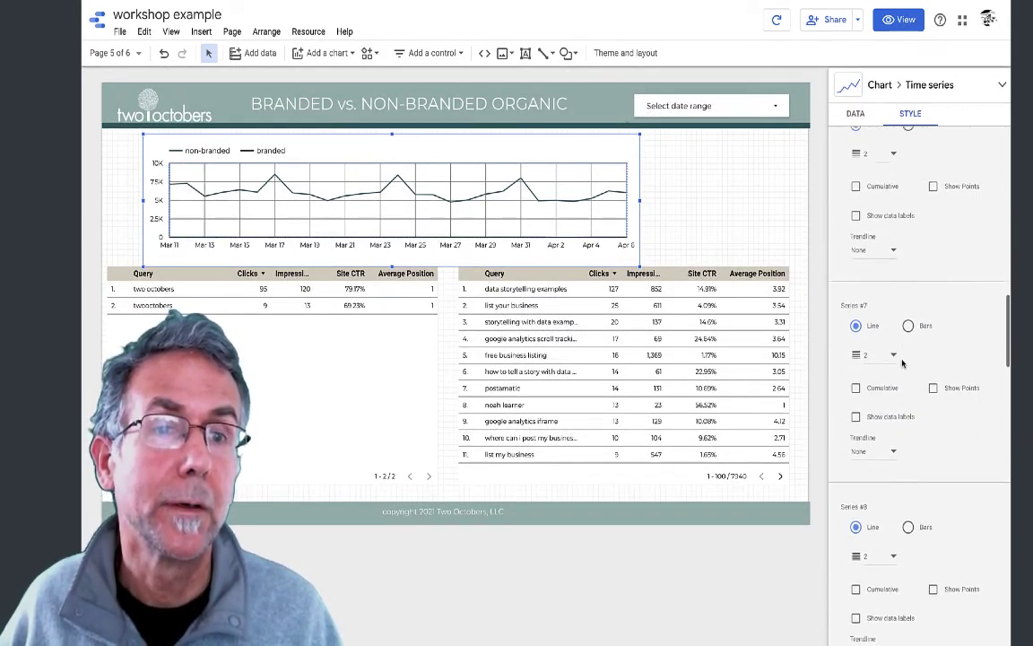
pyautogui.scroll(-6, 902, 362)
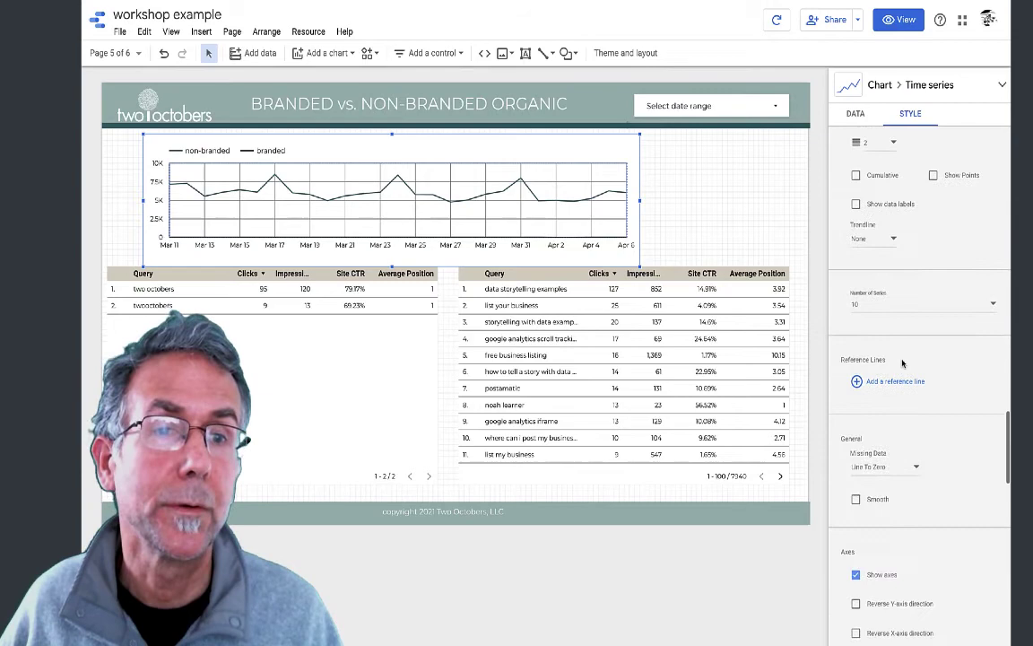
pyautogui.scroll(-6, 902, 363)
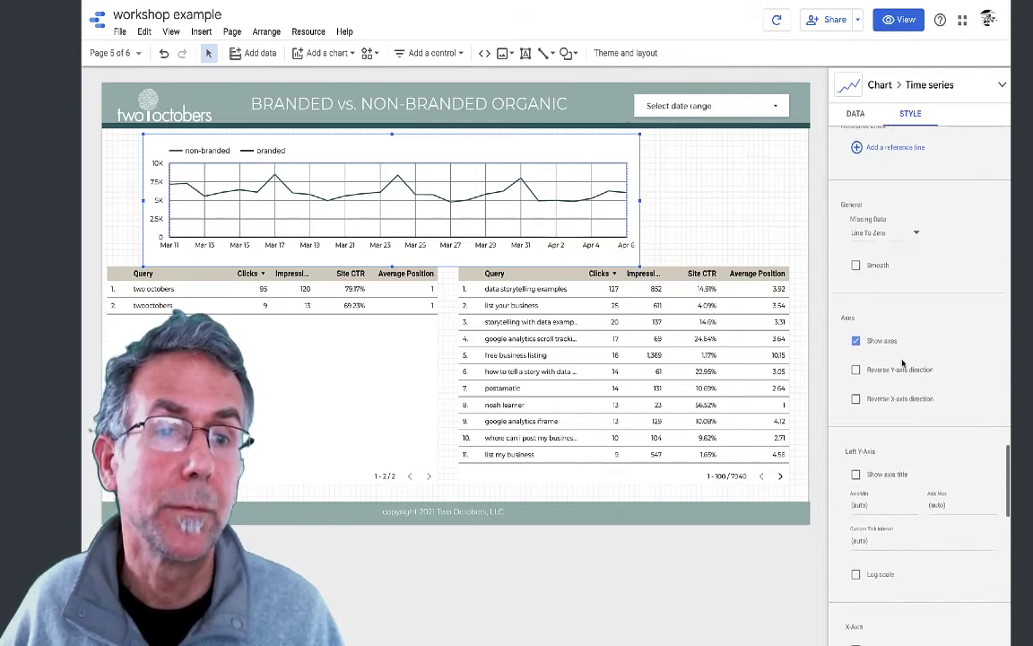
pyautogui.scroll(-3, 903, 363)
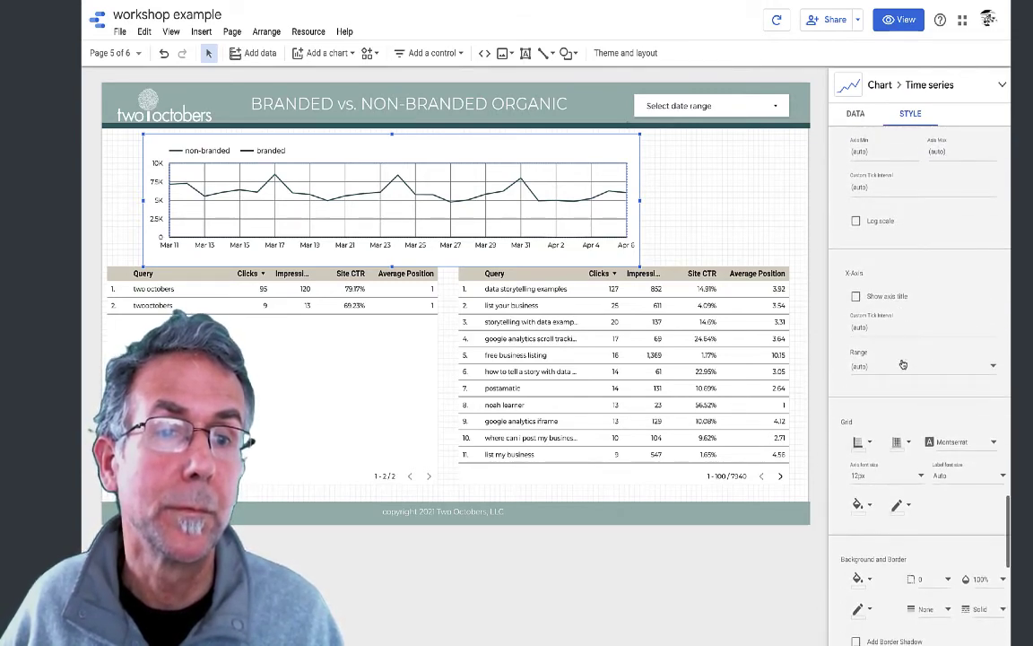
pyautogui.scroll(-3, 902, 362)
pyautogui.scroll(15, 902, 362)
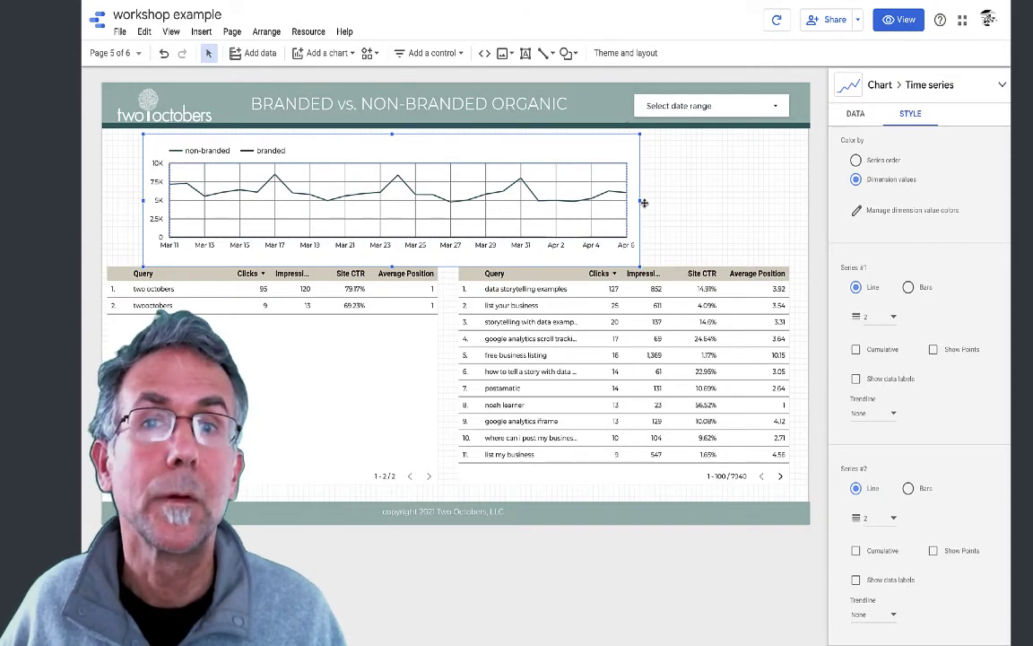
# Hide row numbers on the query tables, then narrow the left table and shift it right
pyautogui.click(350, 289)
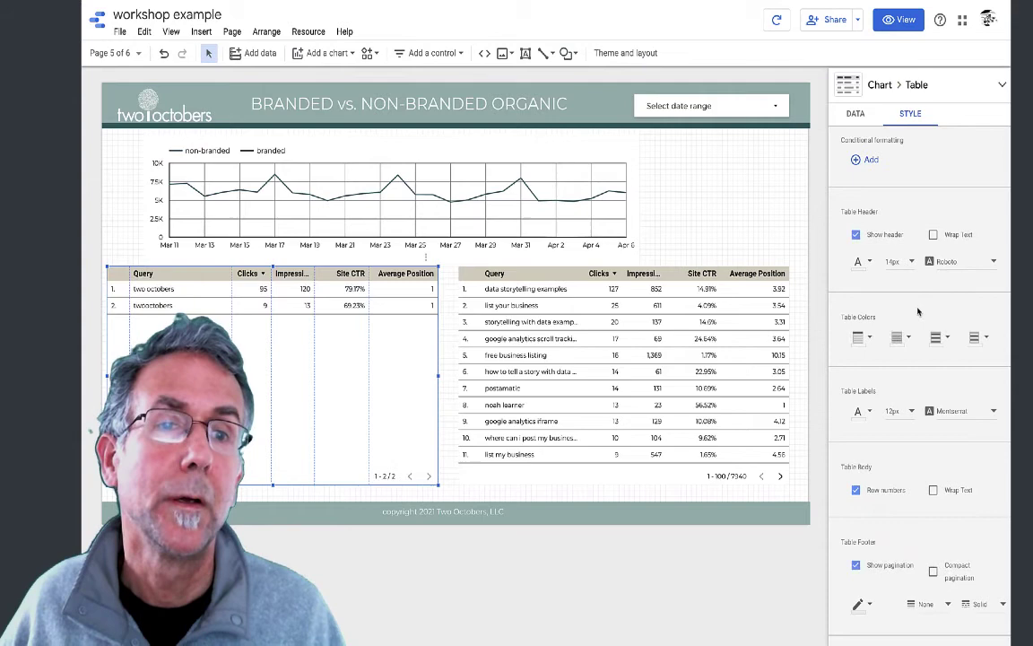
pyautogui.click(856, 491)
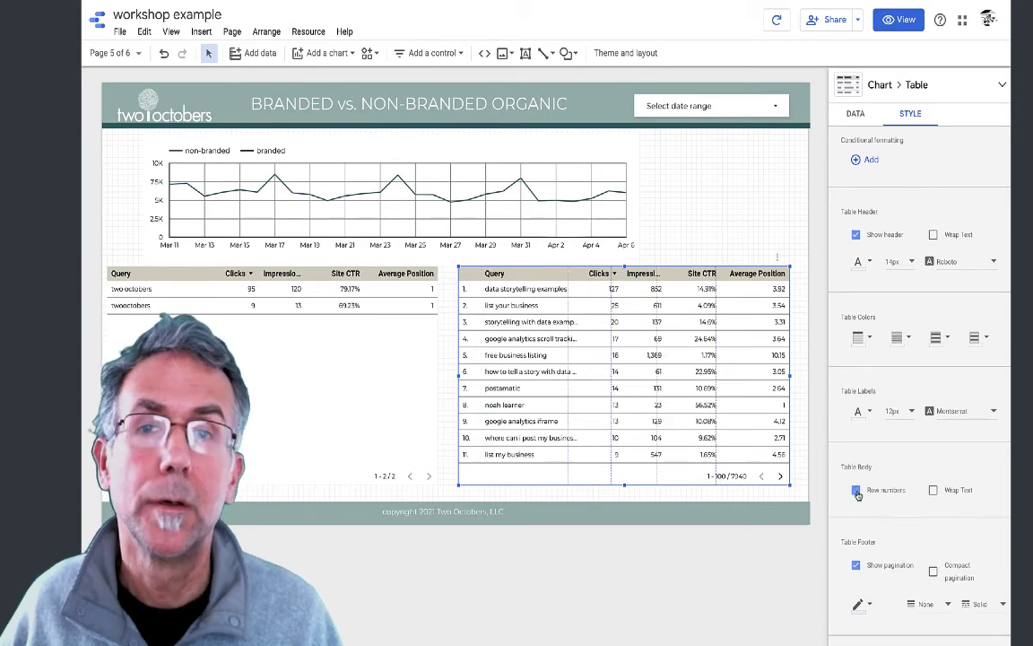
pyautogui.click(436, 328)
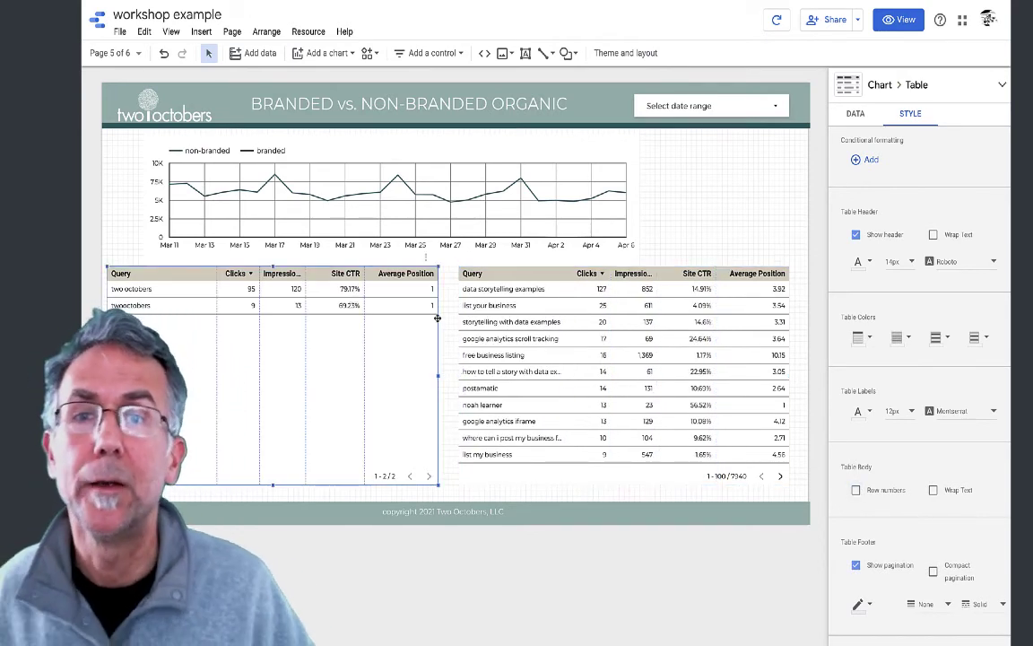
pyautogui.moveTo(438, 375); pyautogui.dragTo(381, 373)
pyautogui.moveTo(306, 351); pyautogui.dragTo(360, 350)
# Narrow the right table, nudge the time series chart up, and lower both tables to equal height
pyautogui.click(544, 316)
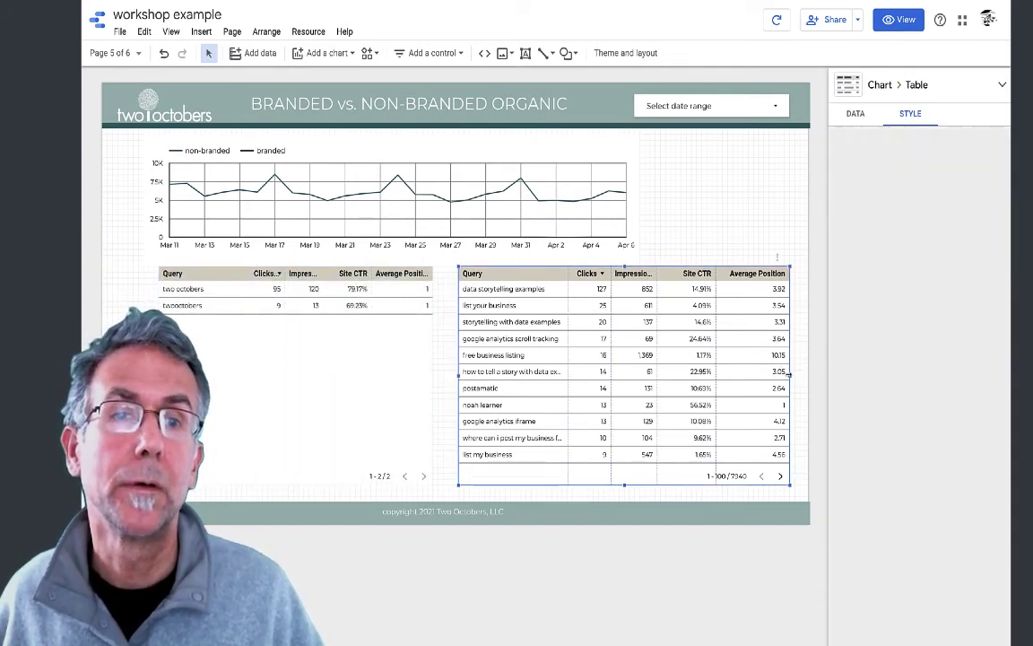
pyautogui.moveTo(788, 375); pyautogui.dragTo(755, 368)
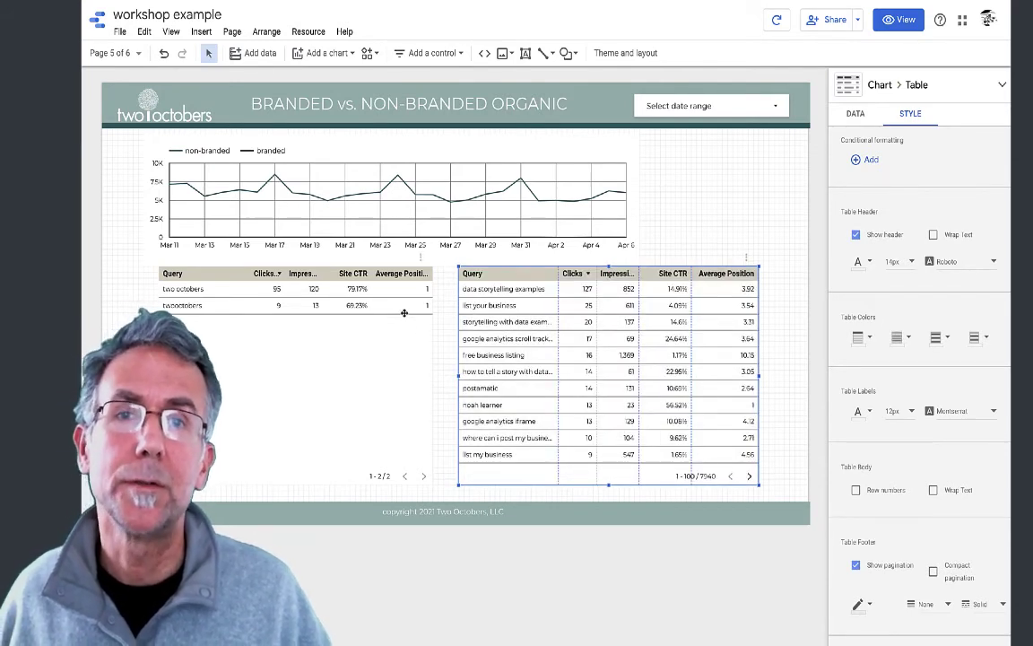
pyautogui.click(456, 202)
pyautogui.moveTo(457, 202); pyautogui.dragTo(454, 197)
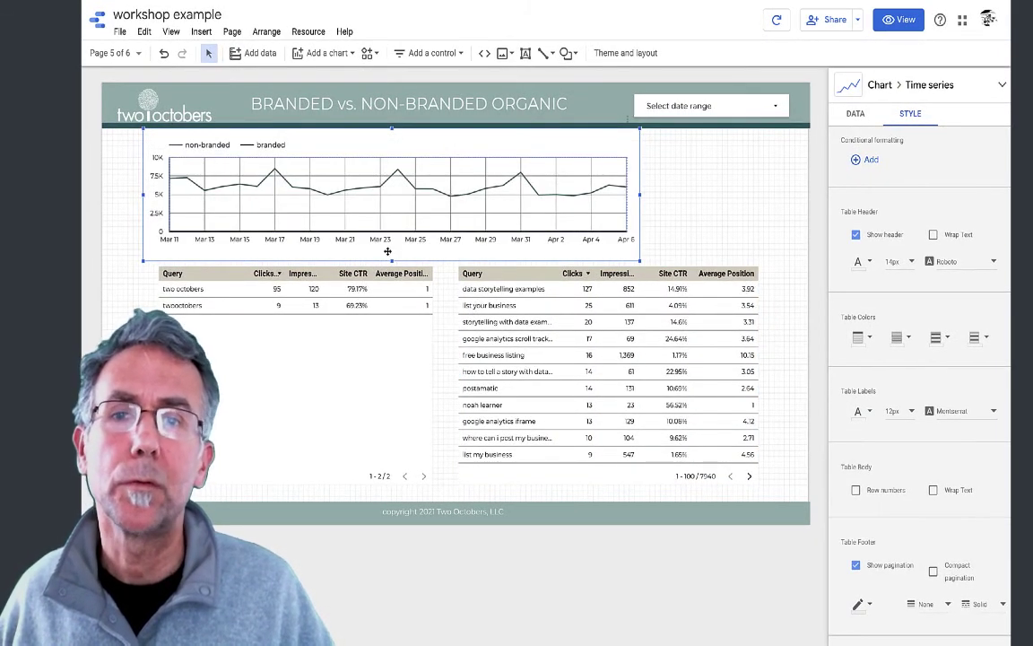
pyautogui.moveTo(528, 343); pyautogui.dragTo(527, 357)
pyautogui.moveTo(380, 273); pyautogui.dragTo(382, 305)
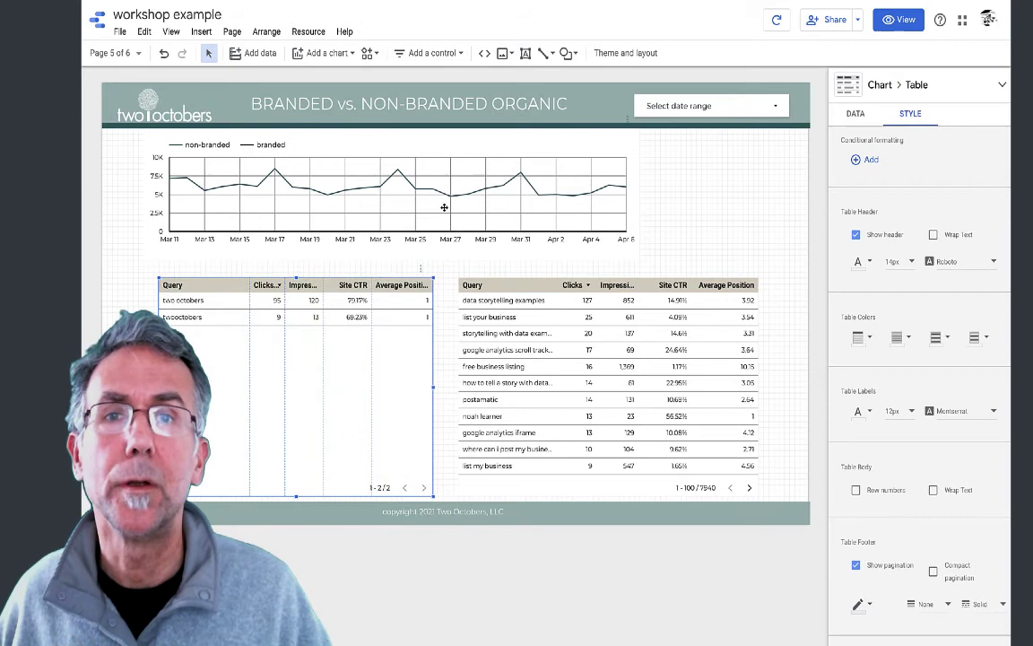
# Add a 'Non-branded queries' heading above the right table and a 'Branded queries' copy above the left
pyautogui.click(526, 53)
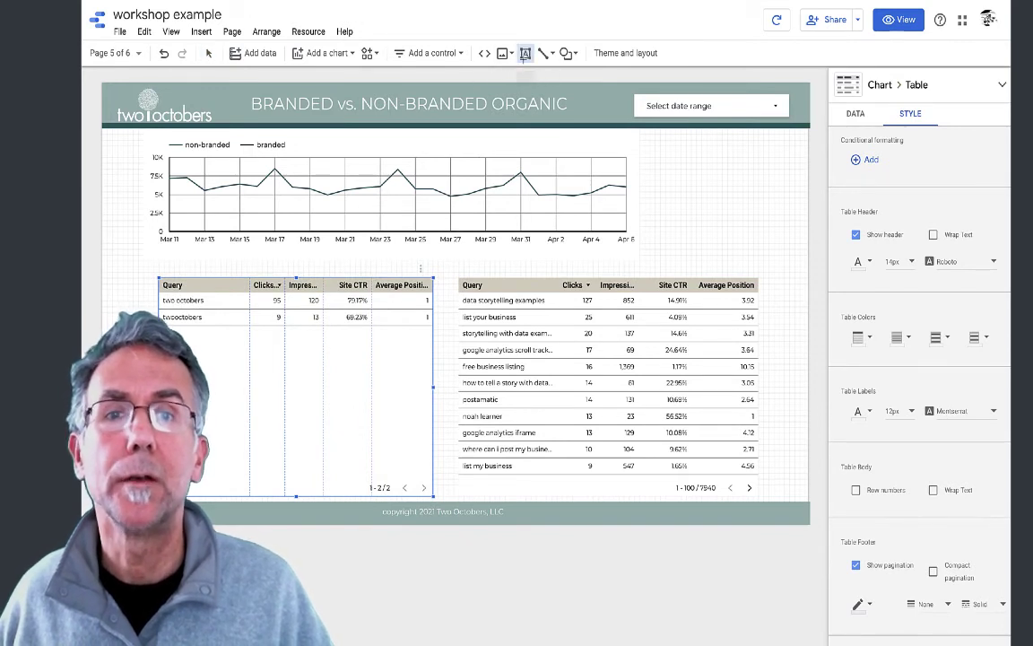
pyautogui.moveTo(463, 256)
pyautogui.mouseDown()
pyautogui.moveTo(657, 261)
pyautogui.moveTo(657, 271)
pyautogui.mouseUp()
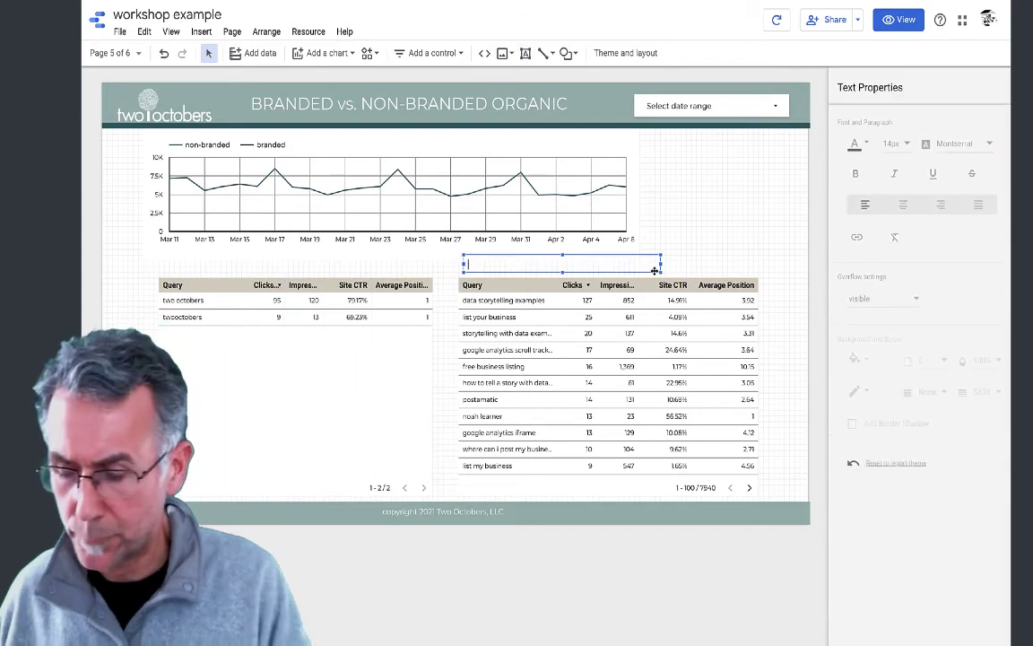
pyautogui.write('Non-branded')
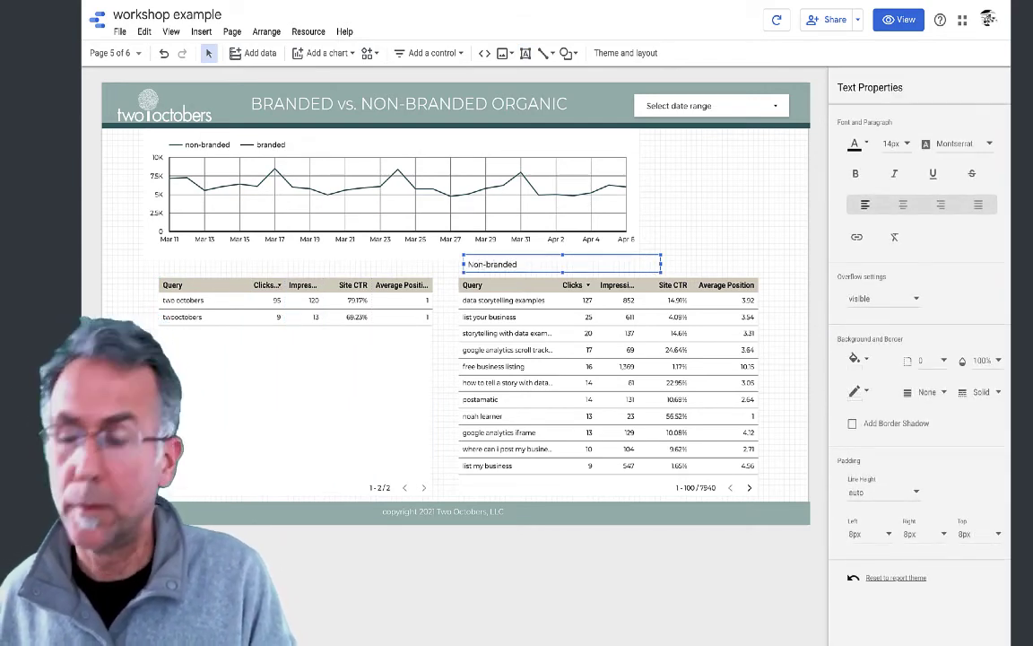
pyautogui.write(' queries')
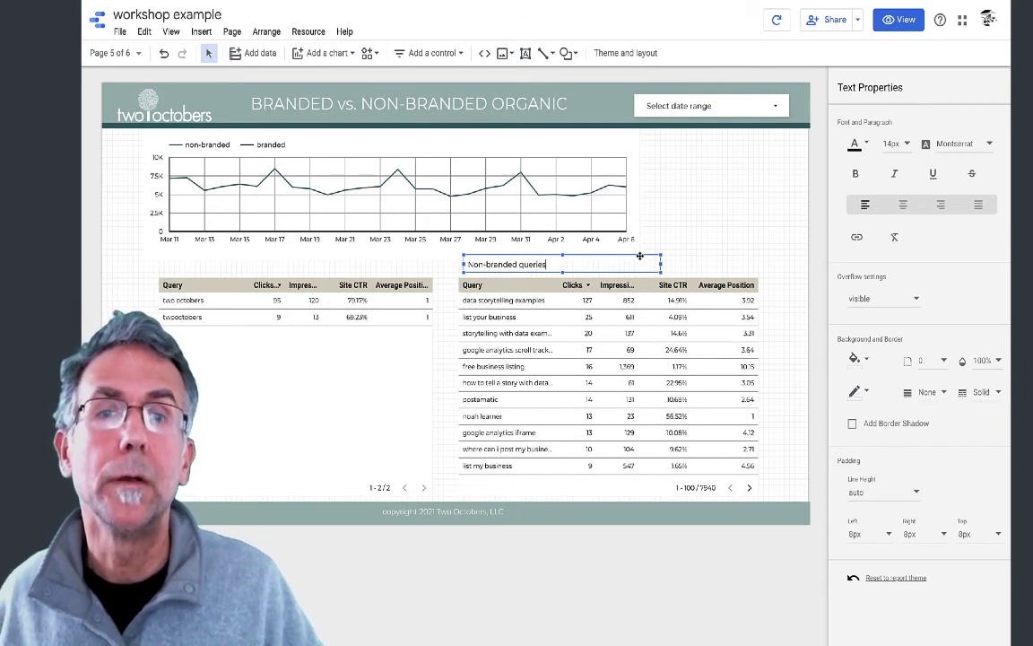
pyautogui.moveTo(640, 256); pyautogui.dragTo(335, 255)
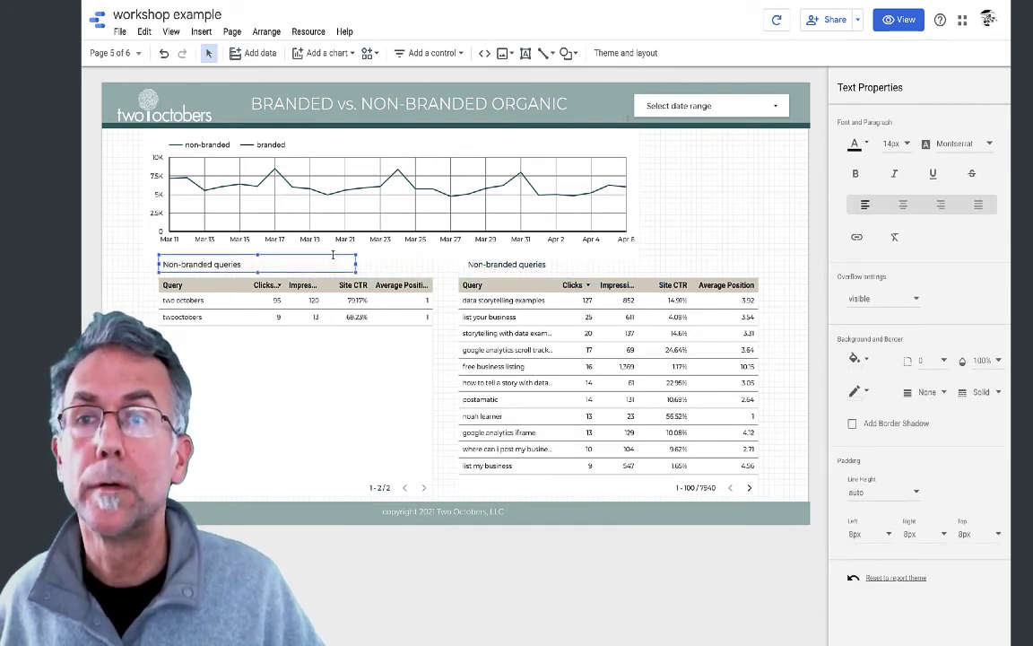
pyautogui.moveTo(185, 264); pyautogui.dragTo(138, 267)
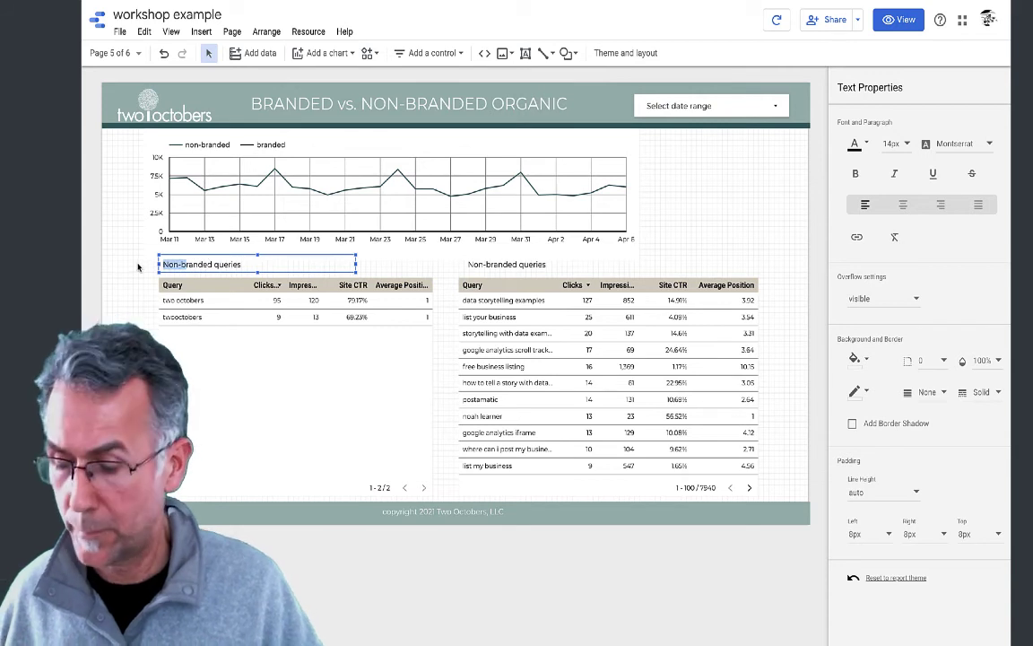
pyautogui.write('B')
pyautogui.click(270, 367)
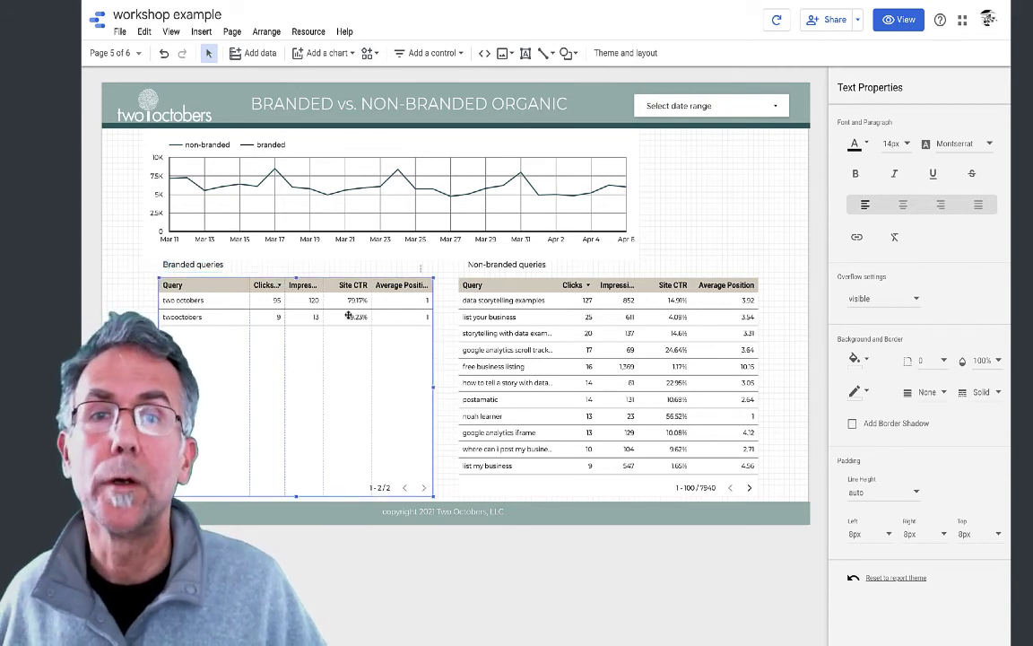
# Set both query table headings to 18px font size
pyautogui.click(493, 262)
pyautogui.doubleClick(545, 256)
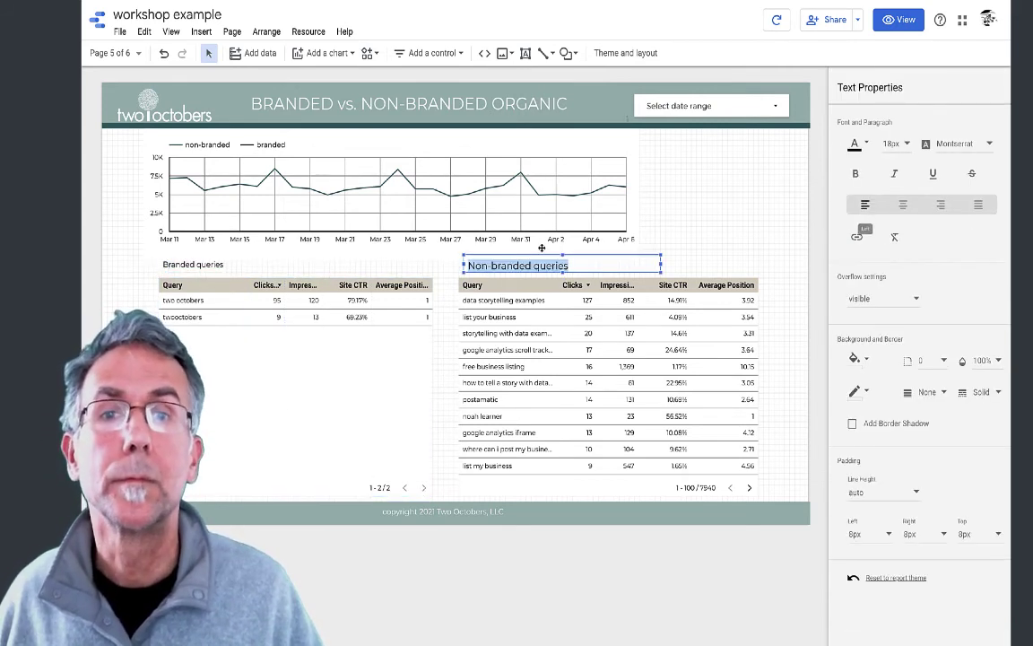
pyautogui.doubleClick(212, 264)
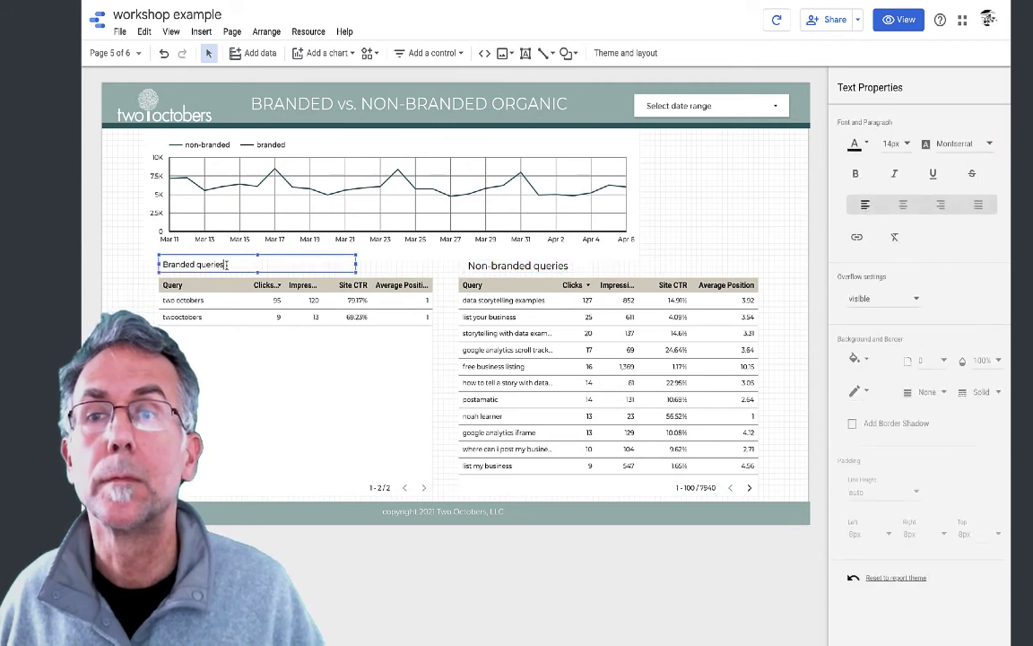
pyautogui.click(907, 144)
pyautogui.click(902, 203)
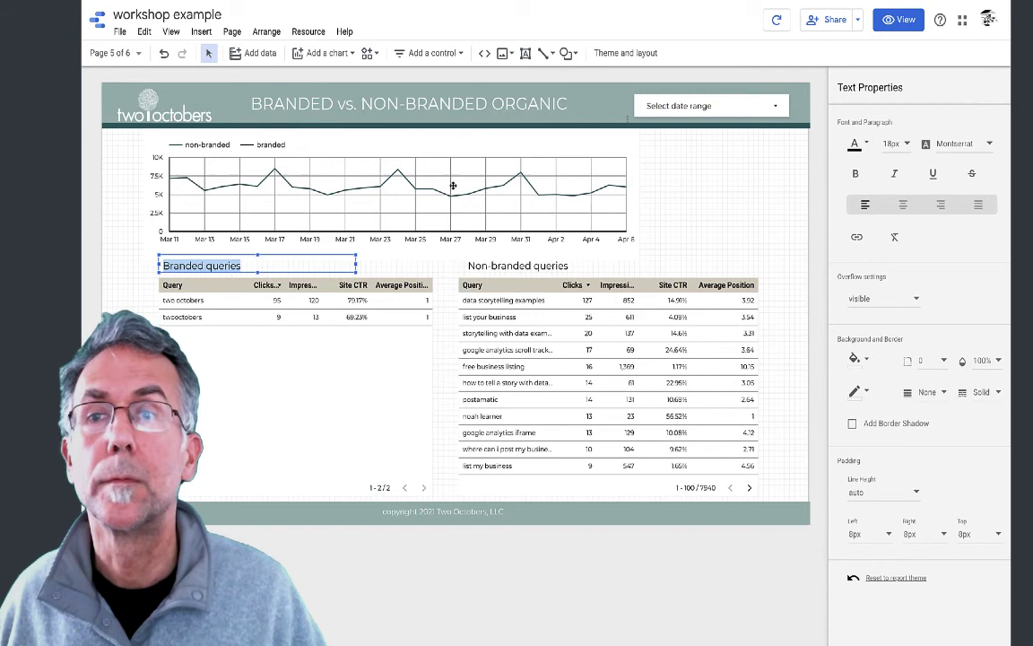
pyautogui.click(307, 408)
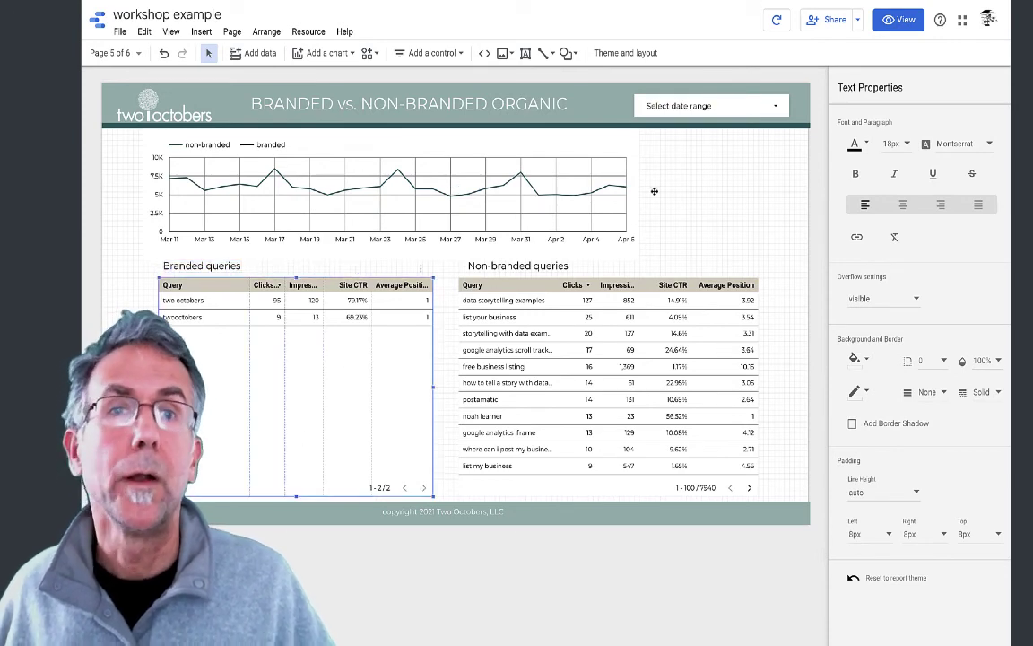
# Switch to View mode and check the time series chart's tooltips
pyautogui.click(904, 19)
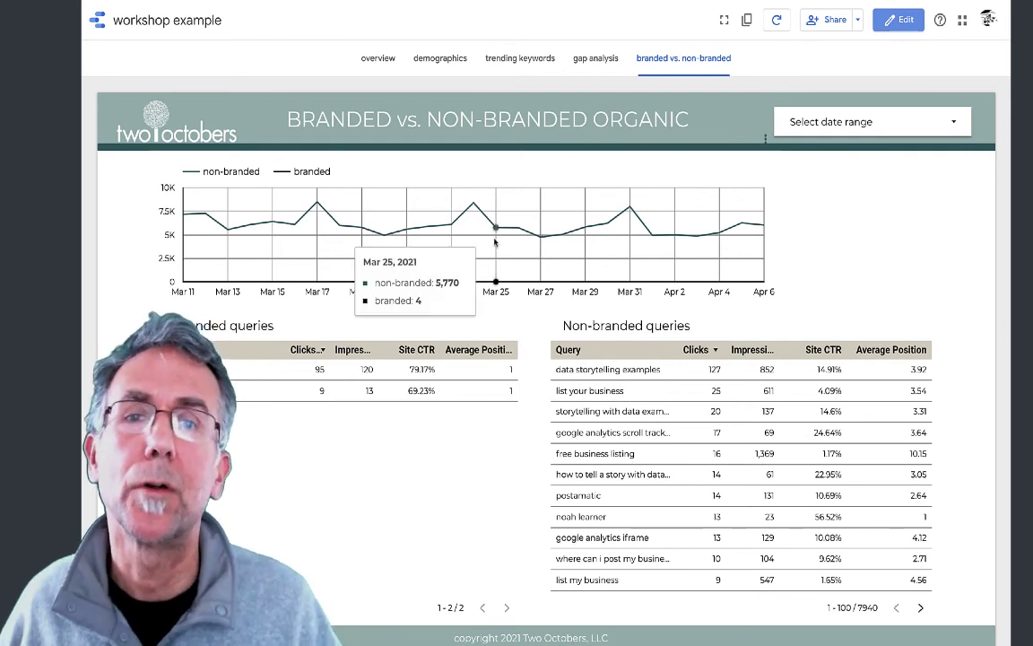
pyautogui.moveTo(474, 280)
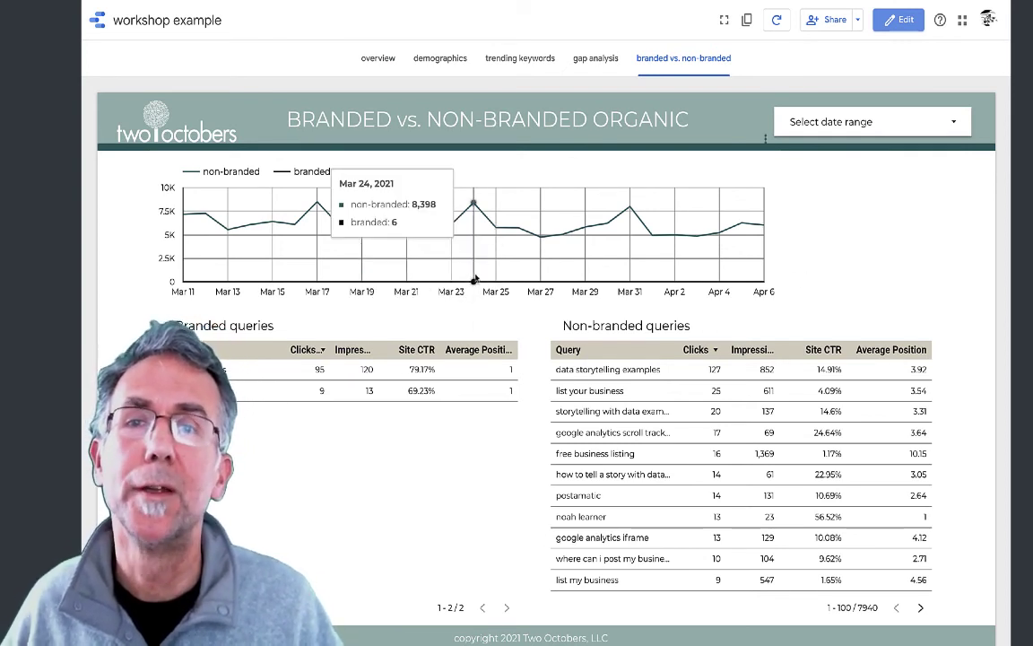